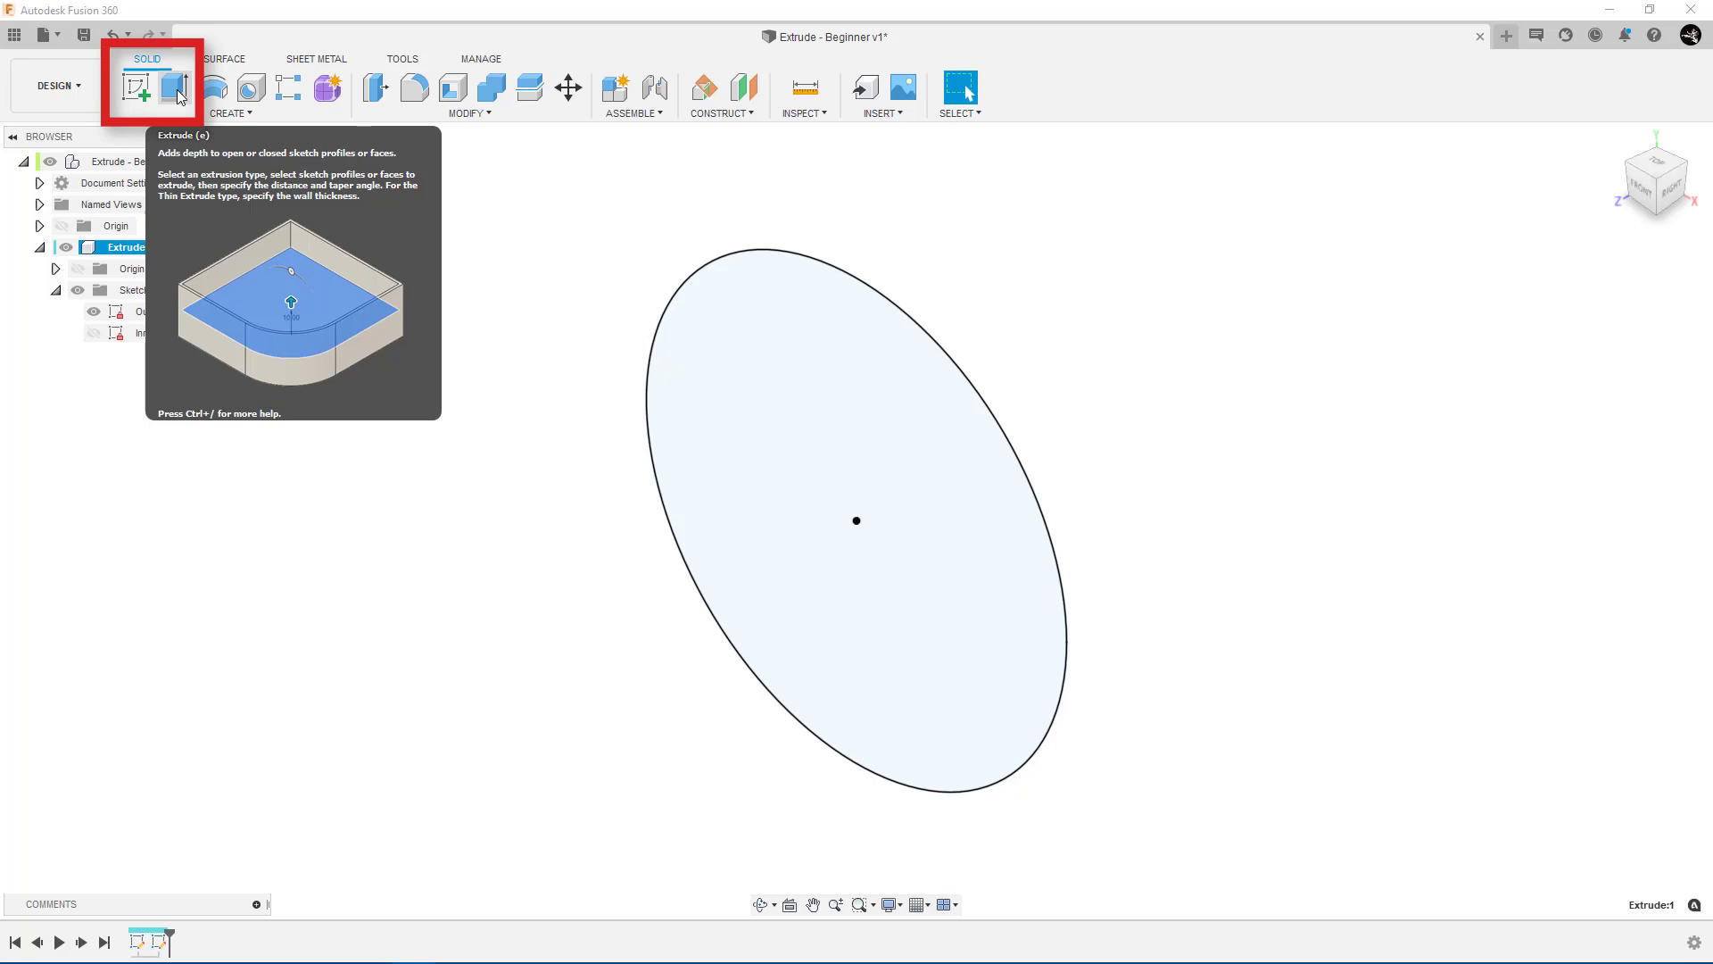
Step: Extrude the Outer Profile circle symmetrically by 5 mm on each side as a new body
left_click(176, 89)
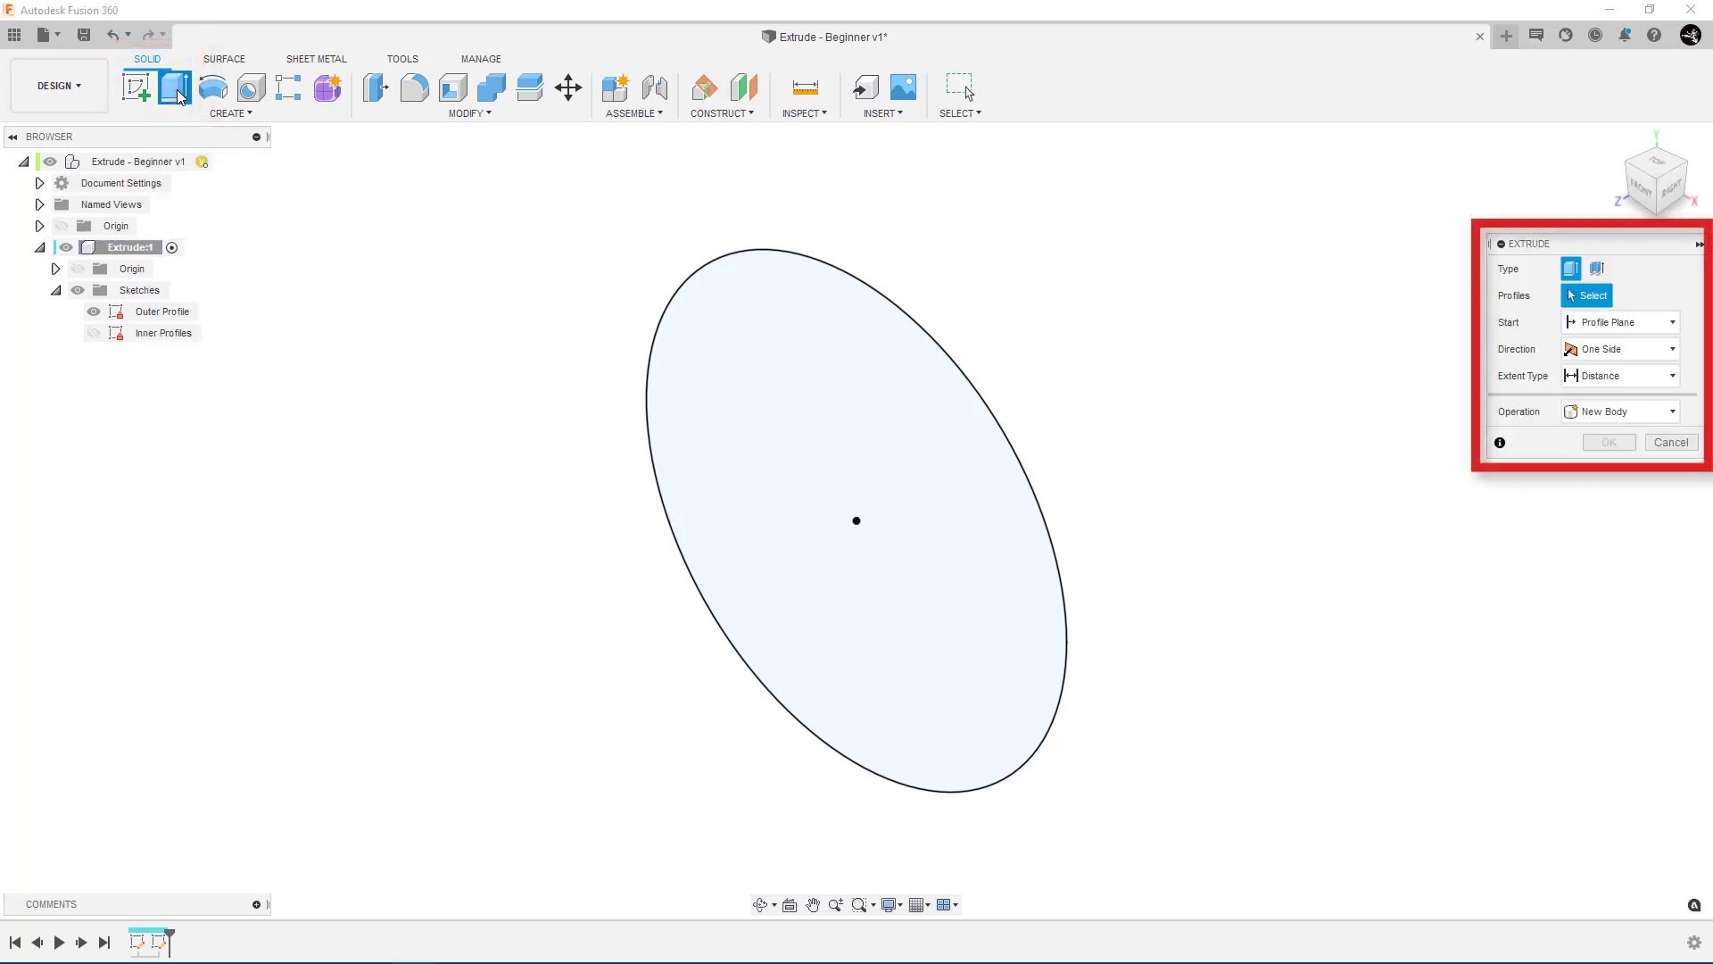
left_click(684, 361)
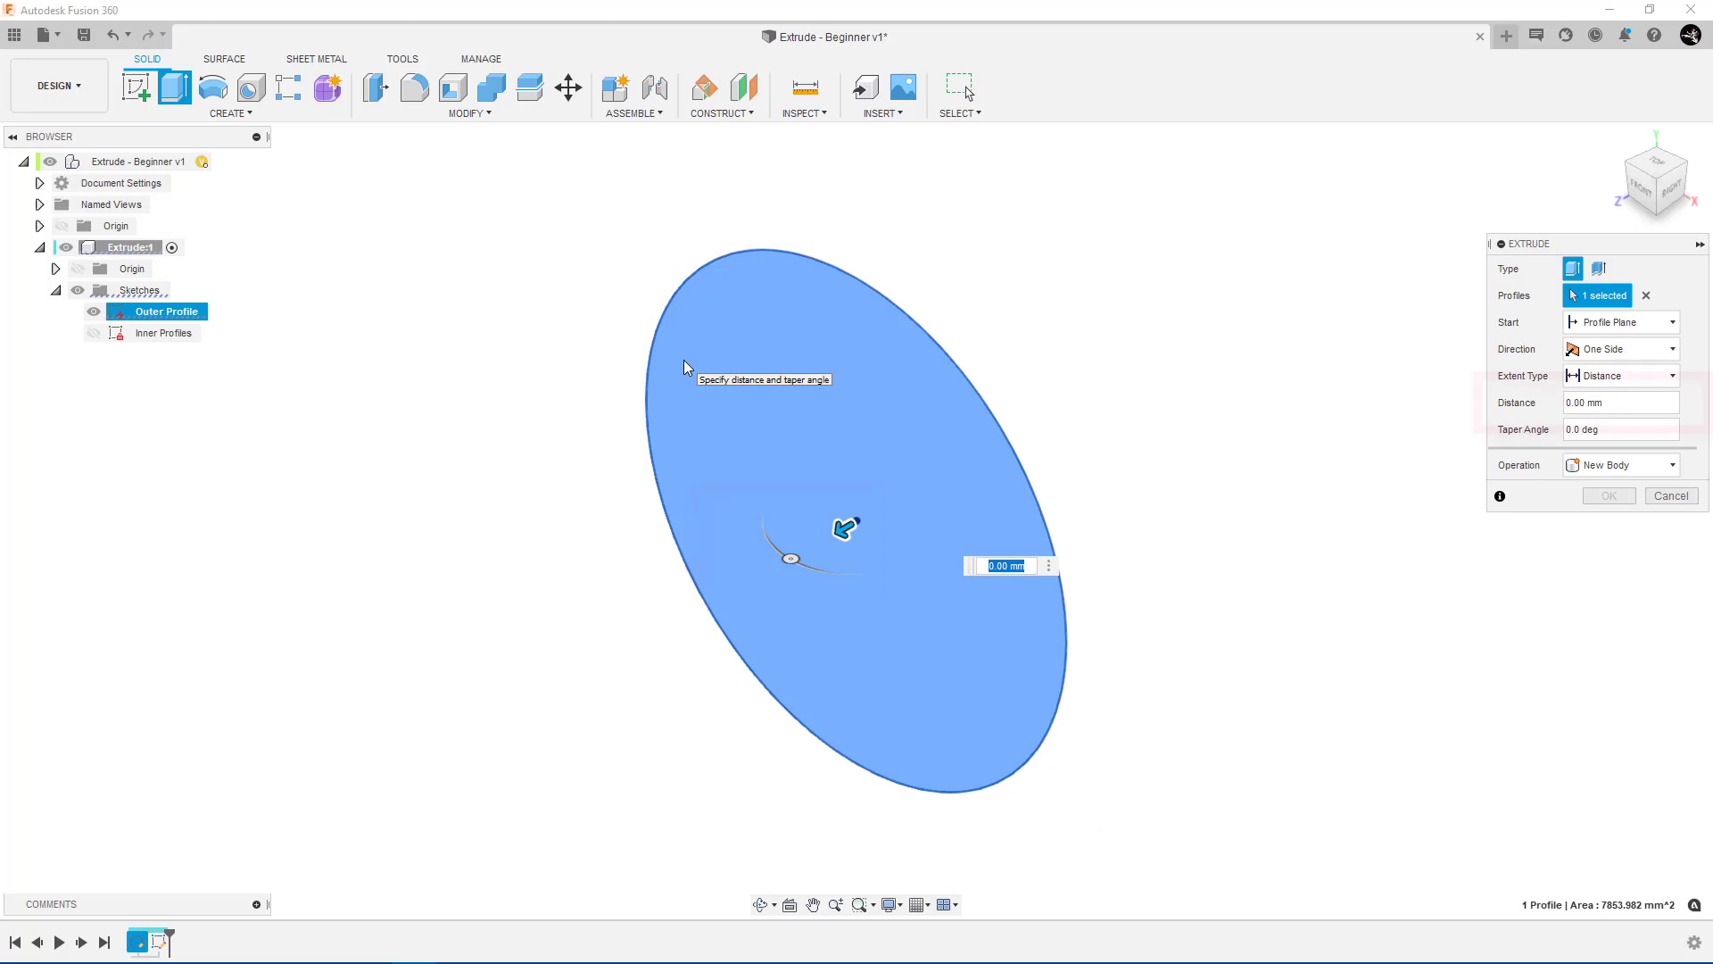
left_click_drag(817, 510, 816, 510)
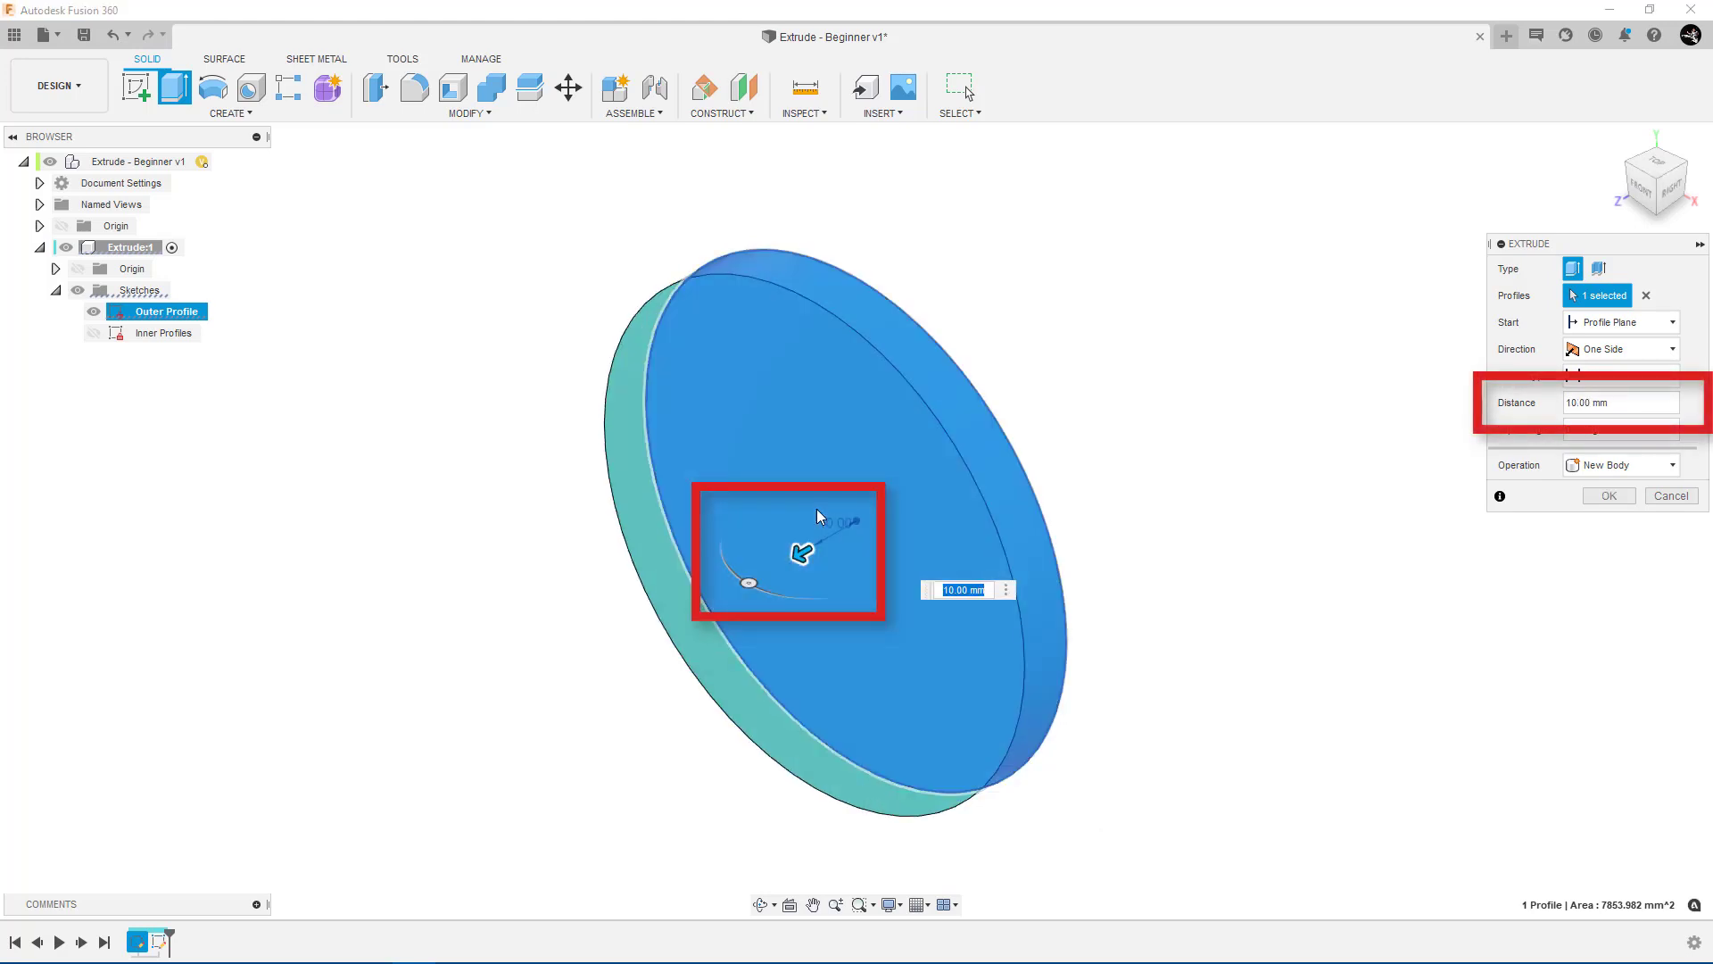
left_click(1560, 406)
type("5")
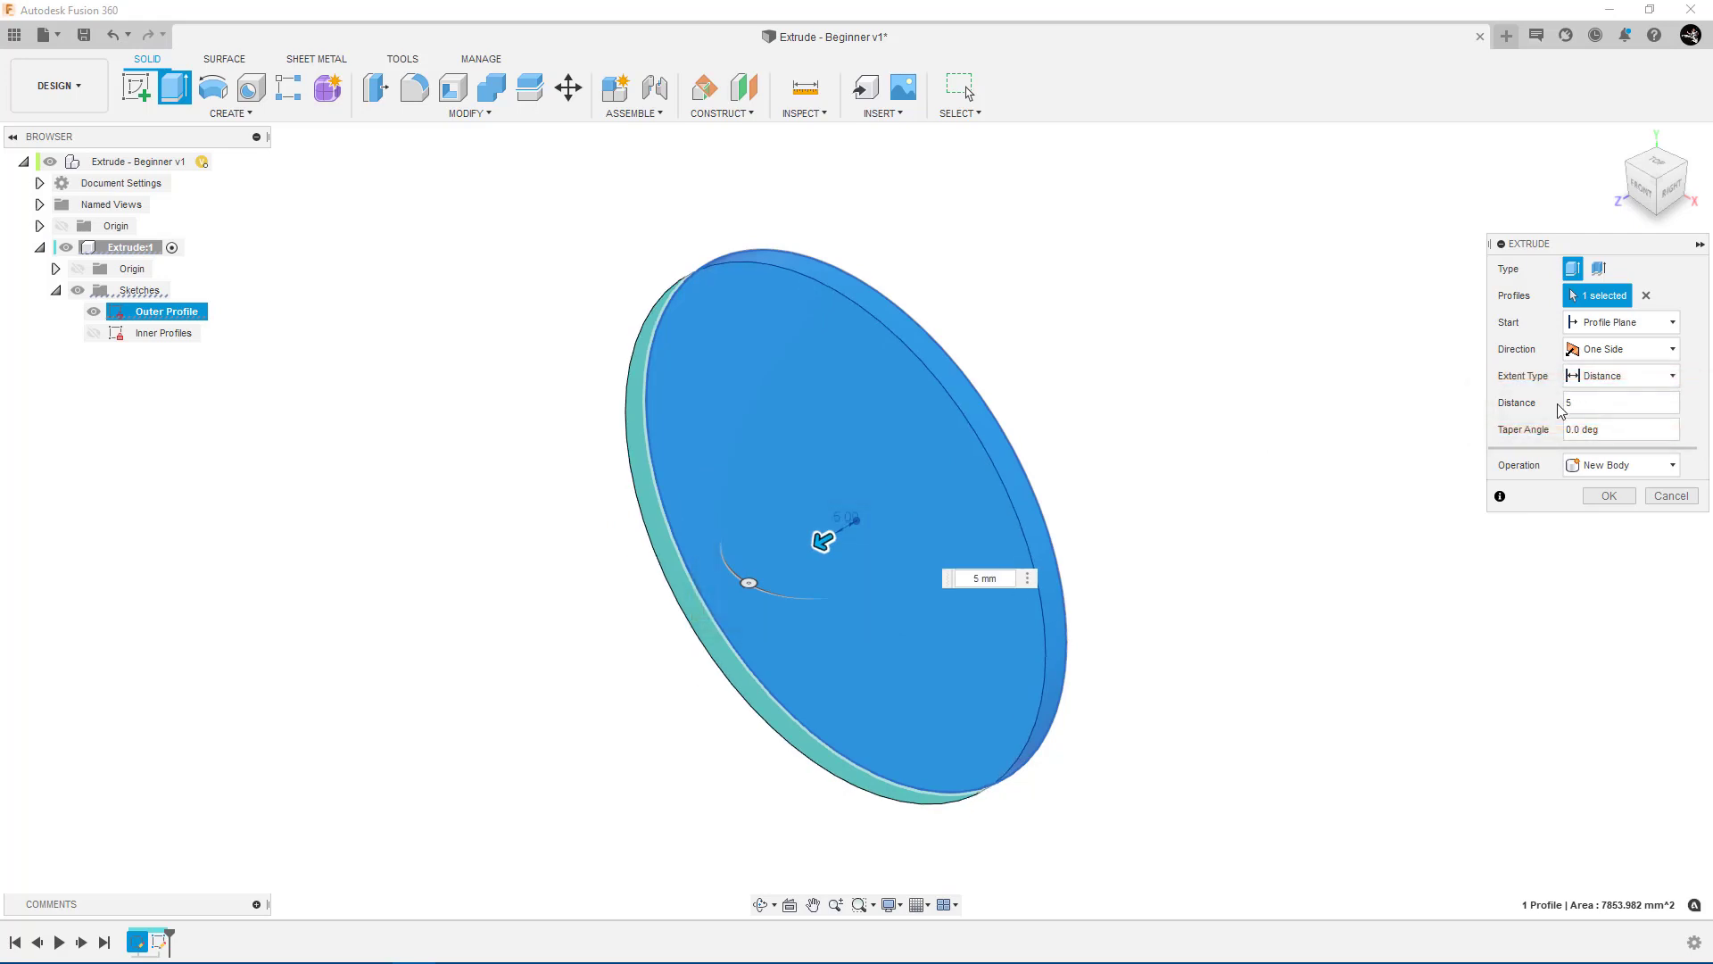
left_click(1651, 350)
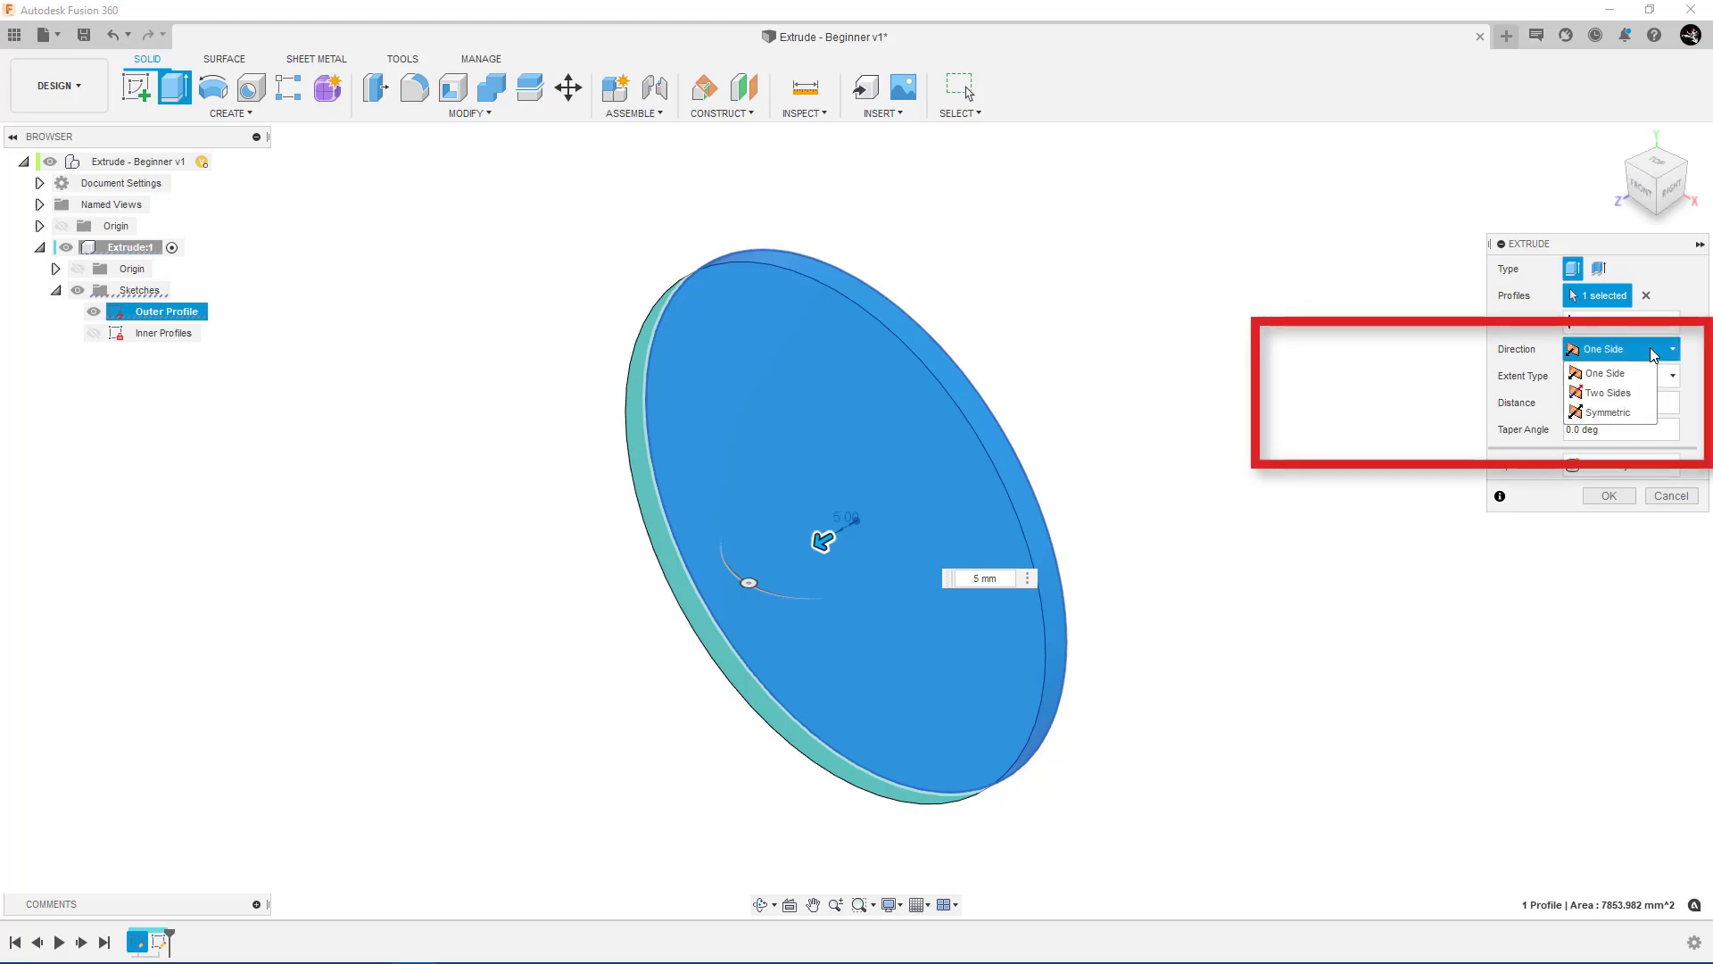
left_click(1645, 409)
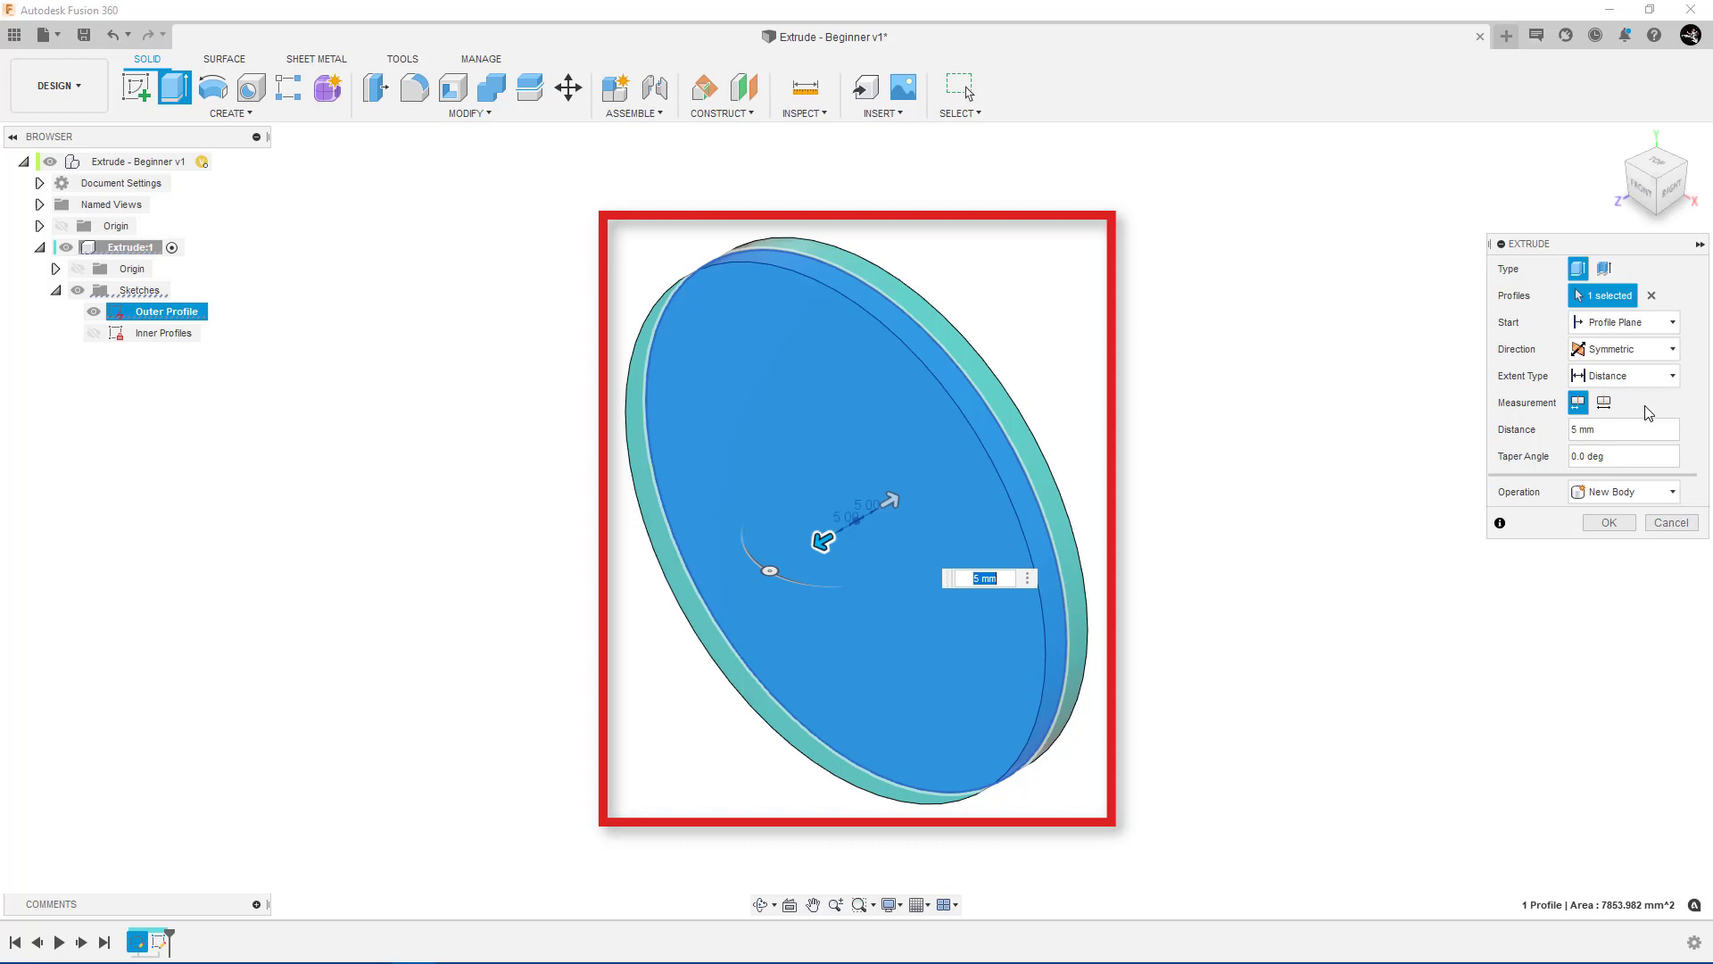
left_click(1651, 497)
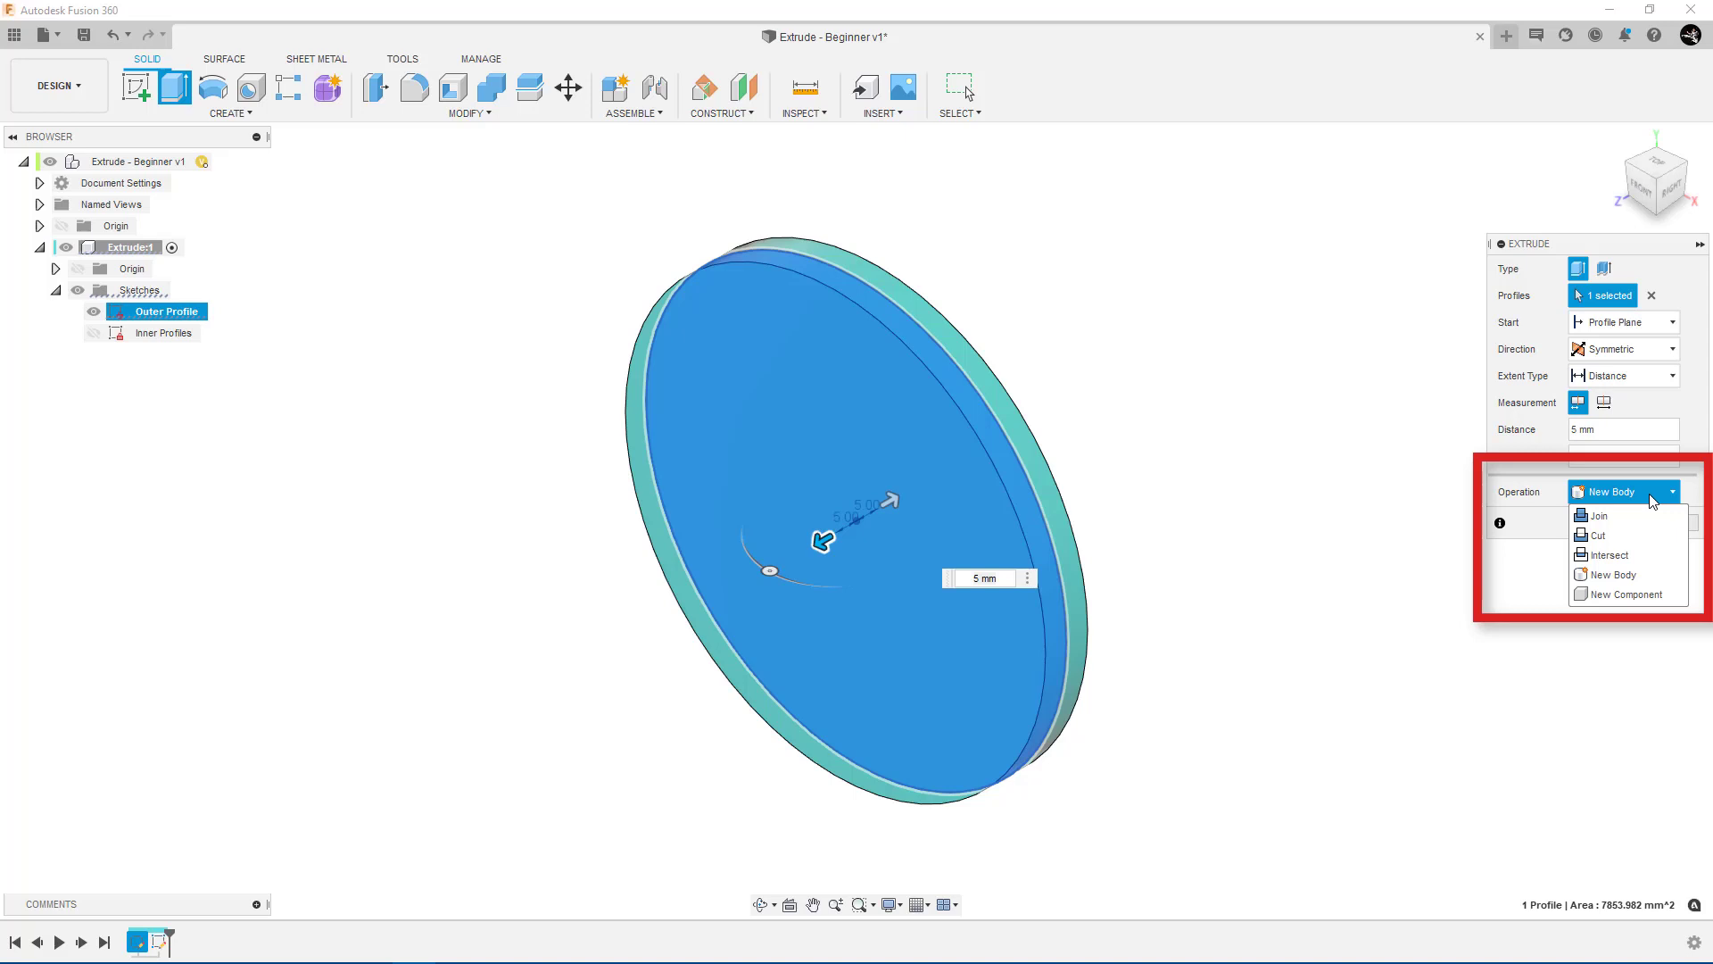
left_click(1651, 498)
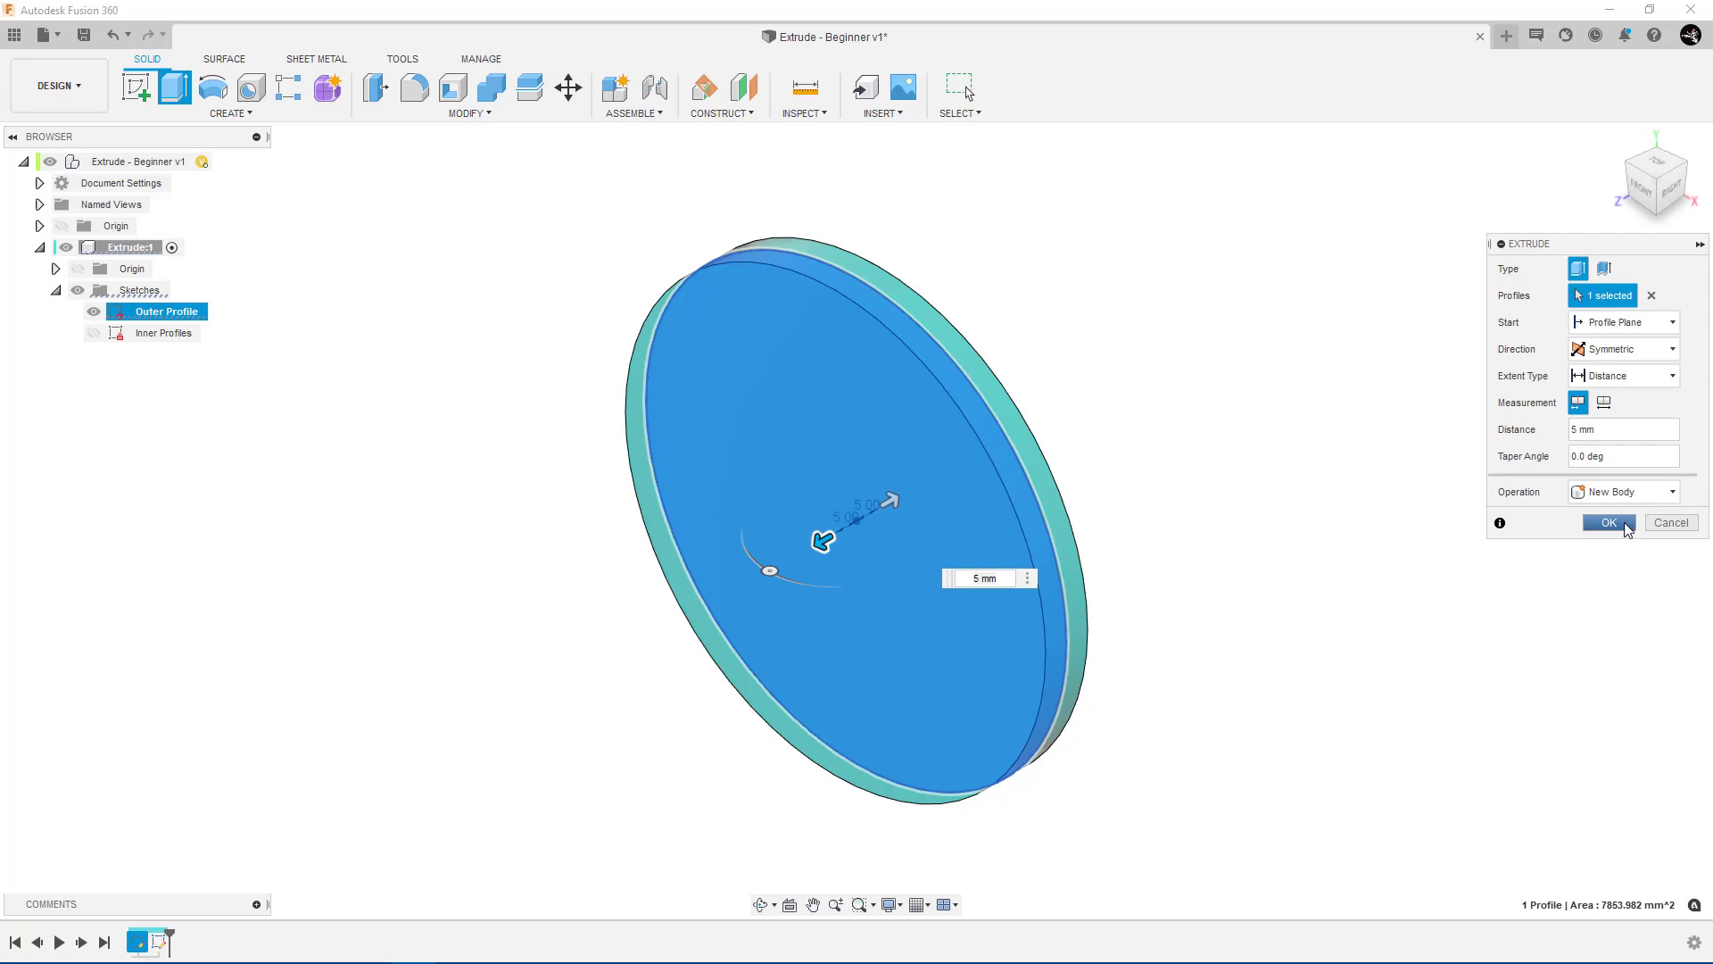
left_click(1629, 523)
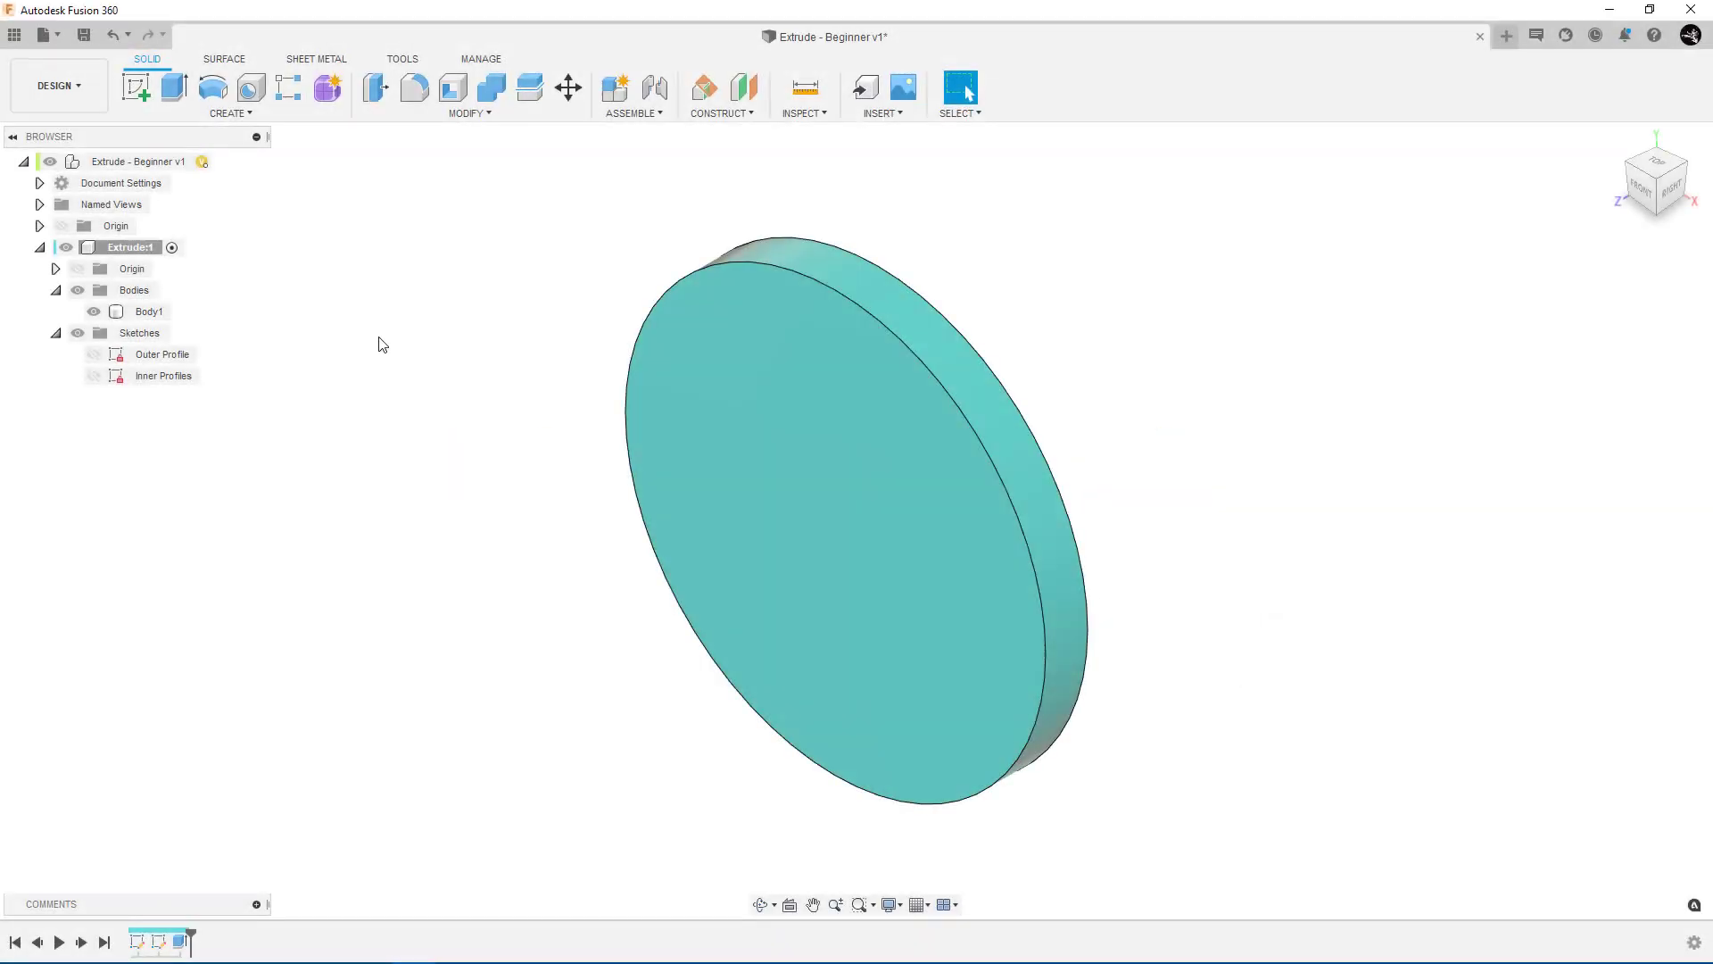
Step: Thin-extrude the disc's front face by 10 mm with a 60° taper and a 1.5 mm wall on Side 1, joined to the body
right_click(382, 345)
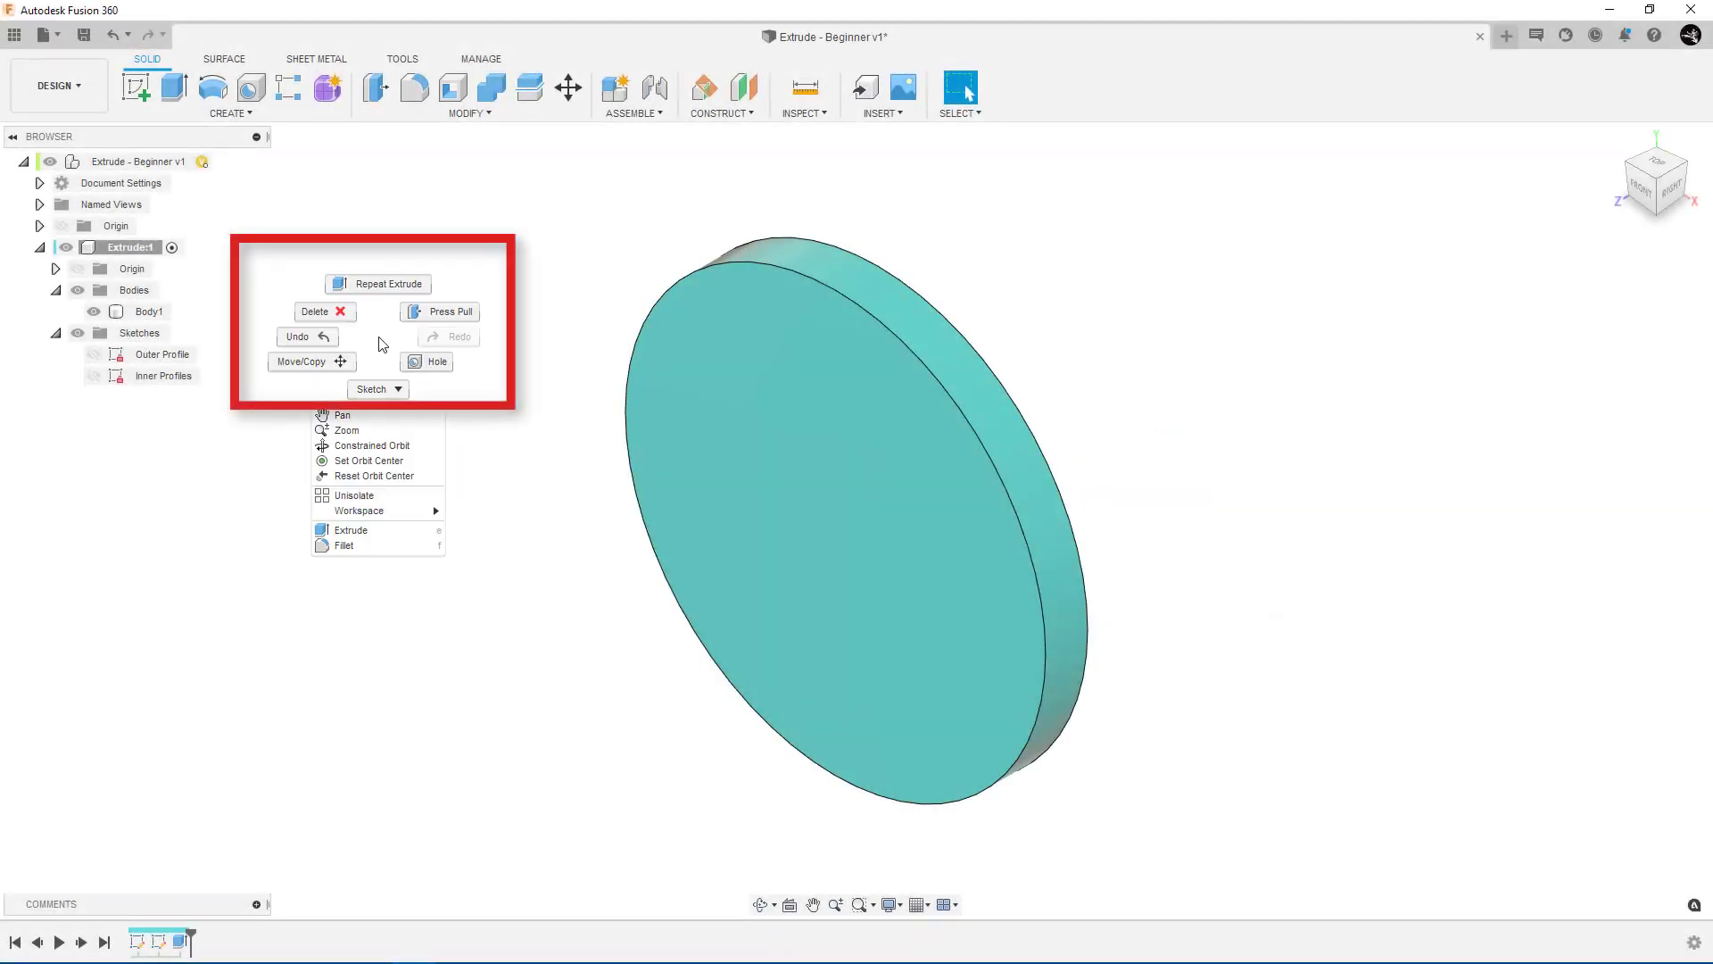
left_click(377, 284)
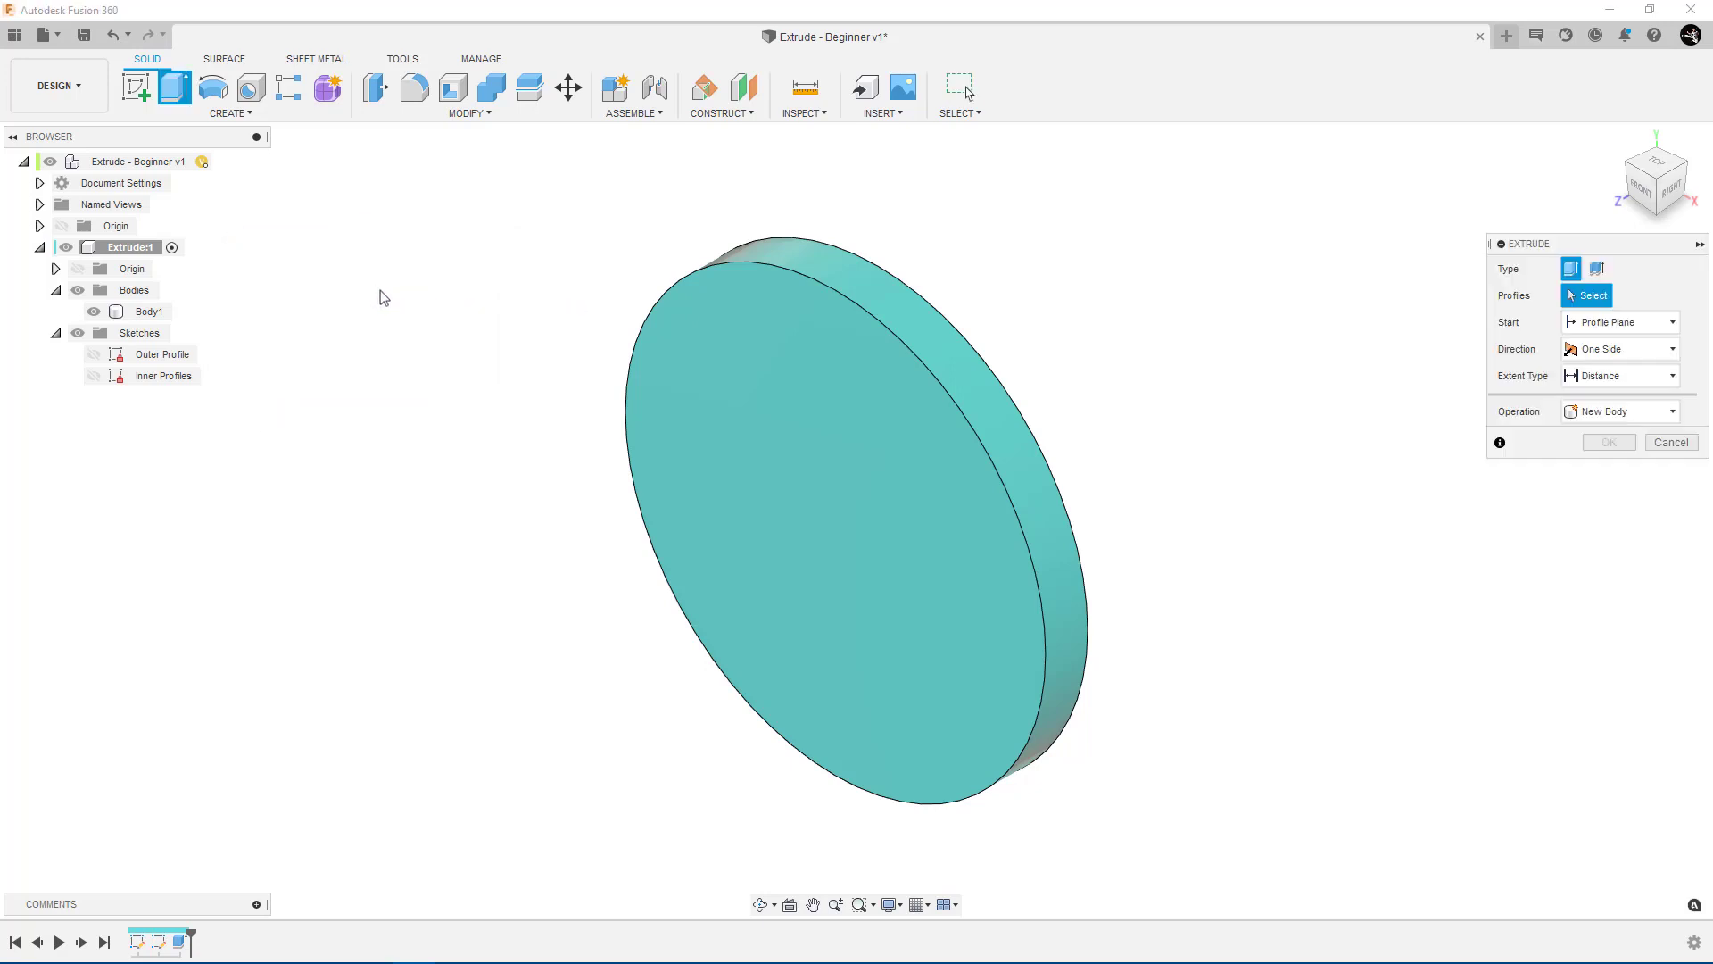
left_click(832, 546)
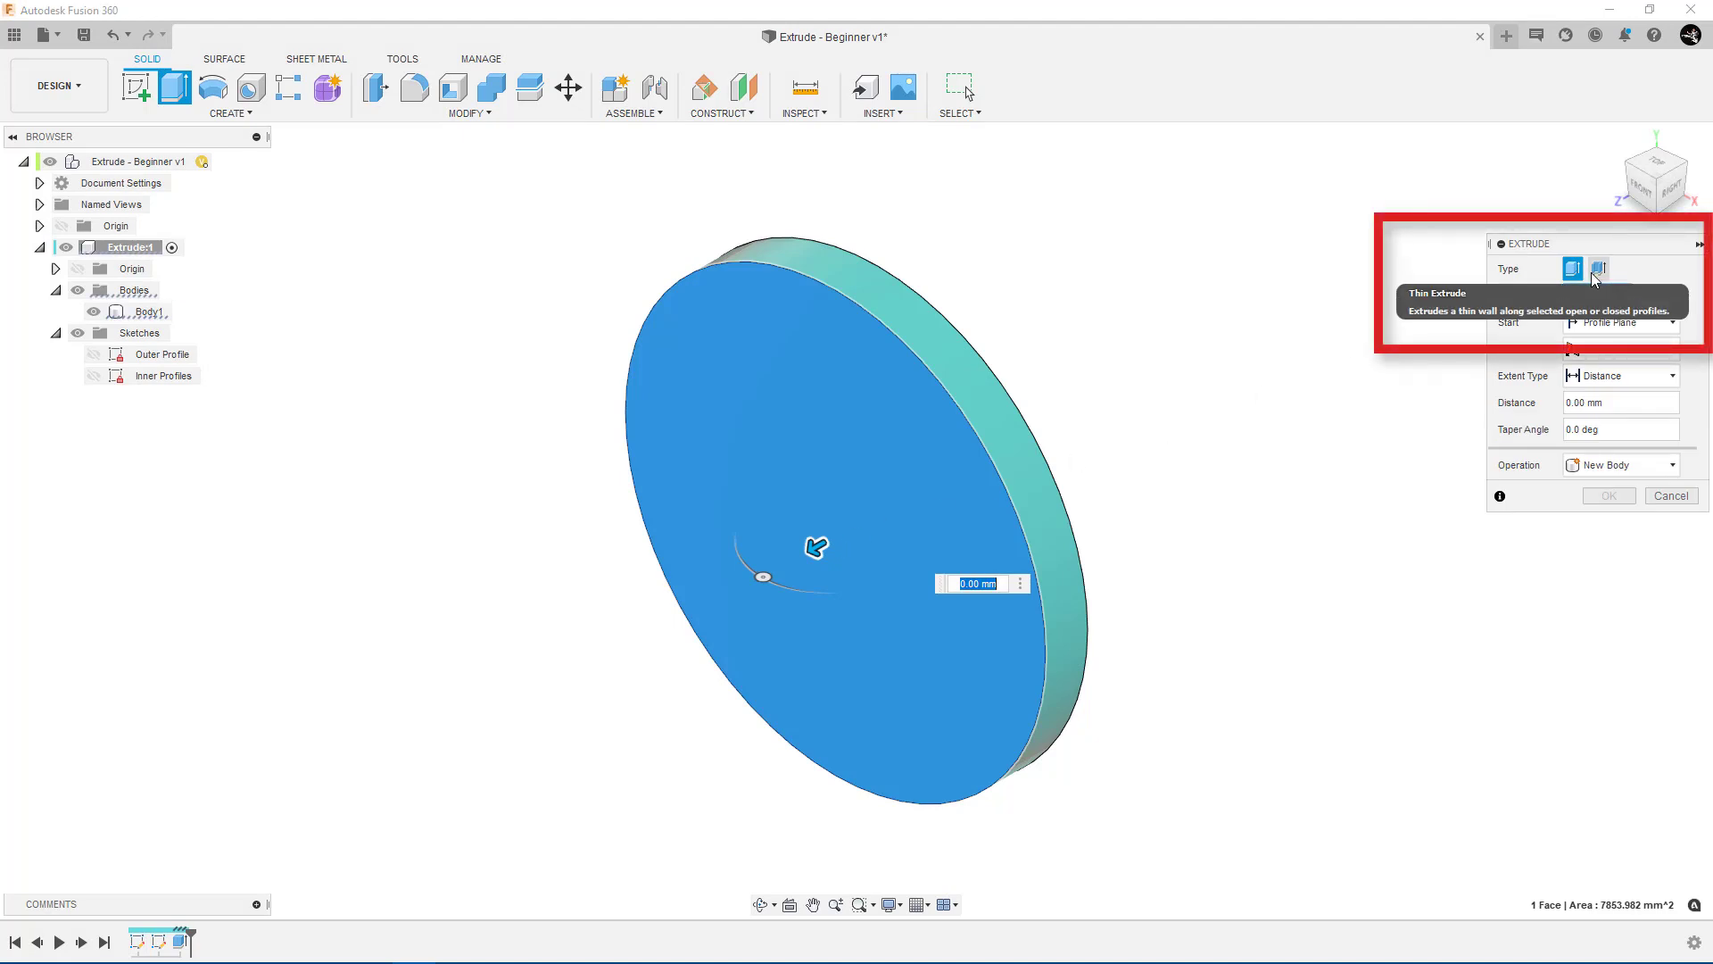
left_click(1597, 270)
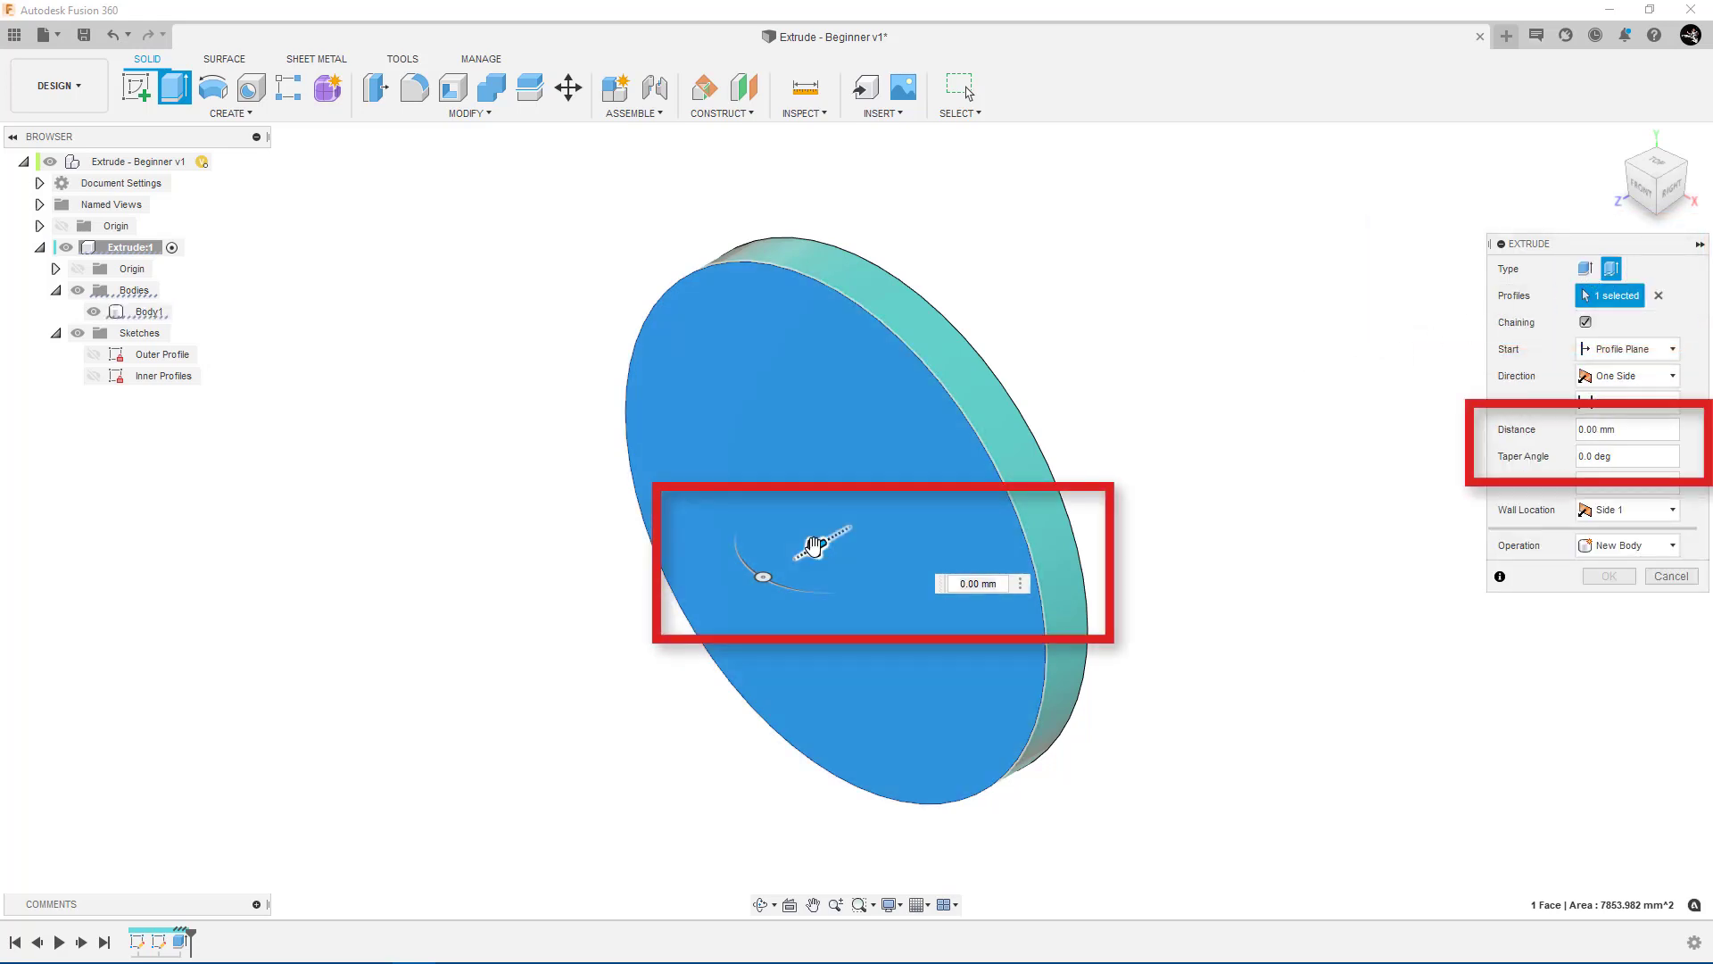
left_click_drag(814, 545, 697, 548)
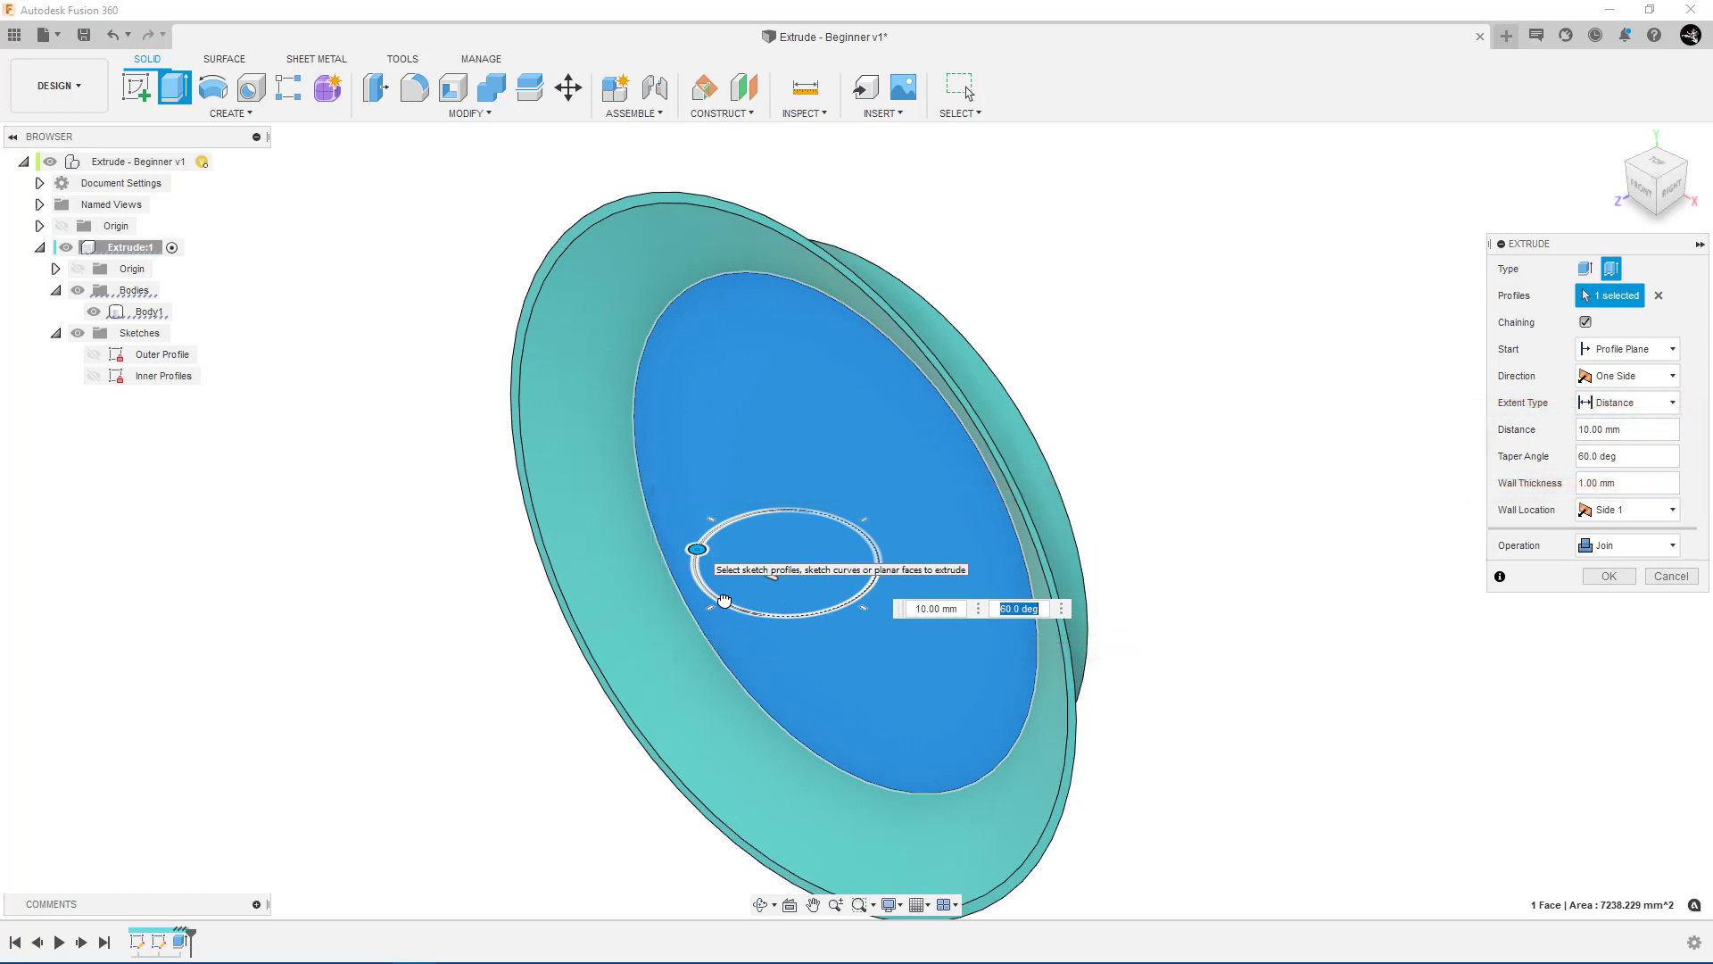
left_click(1641, 482)
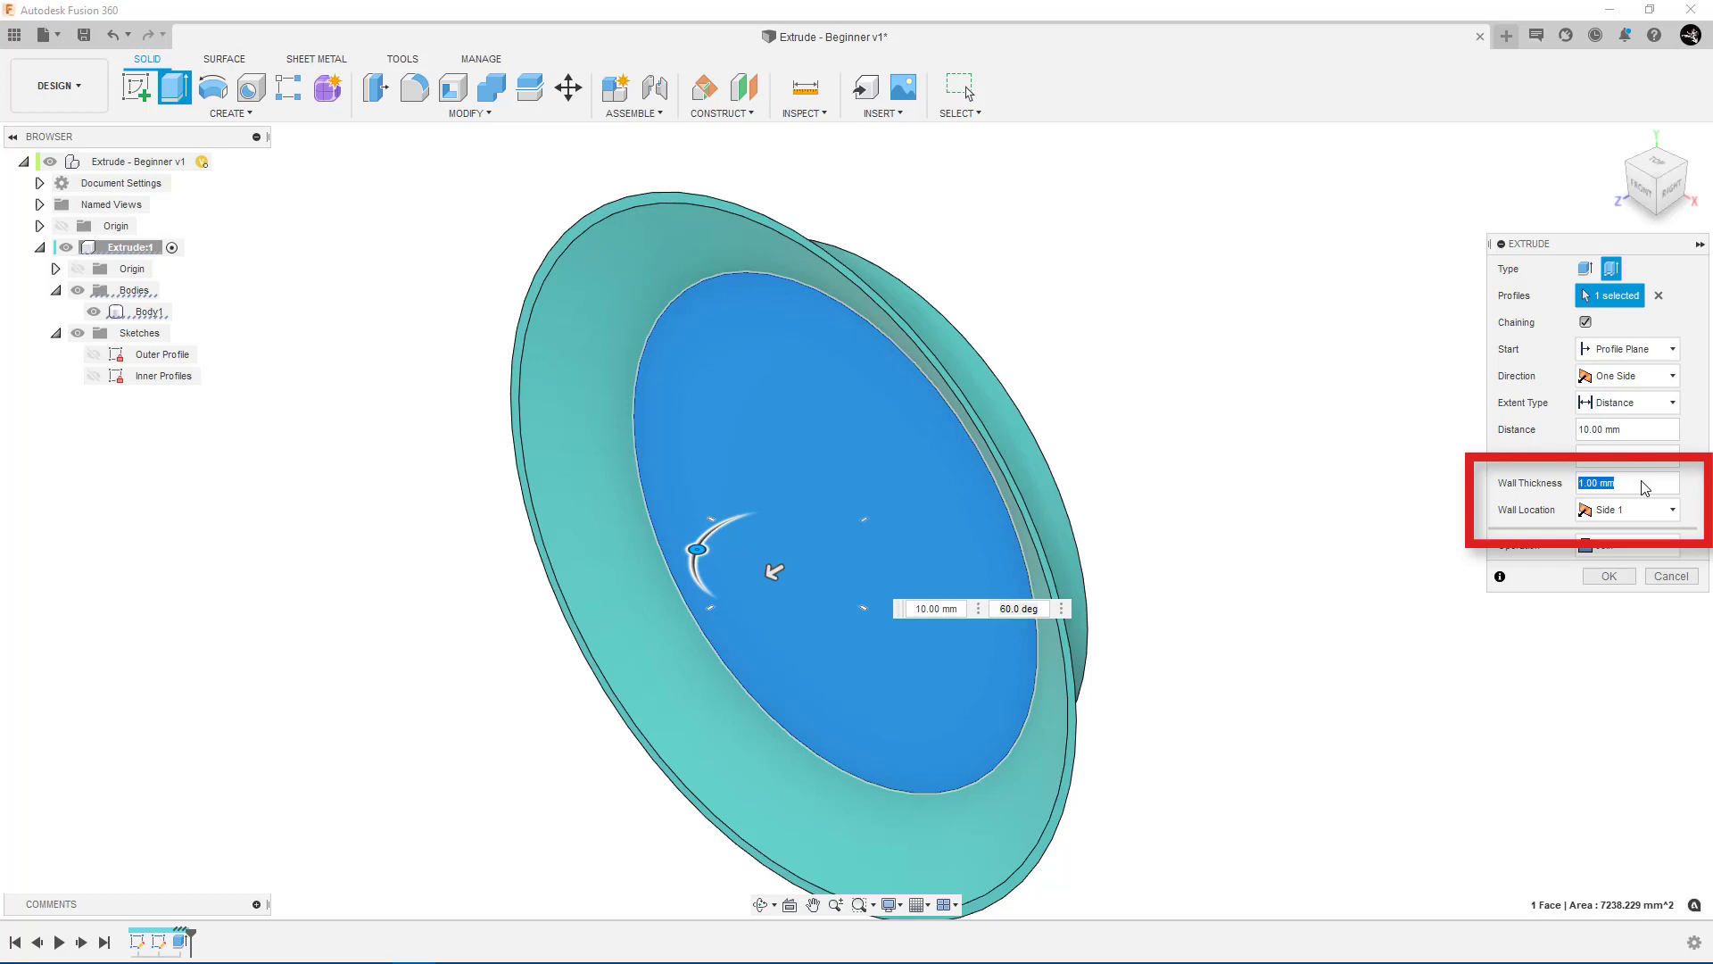
type("1.5")
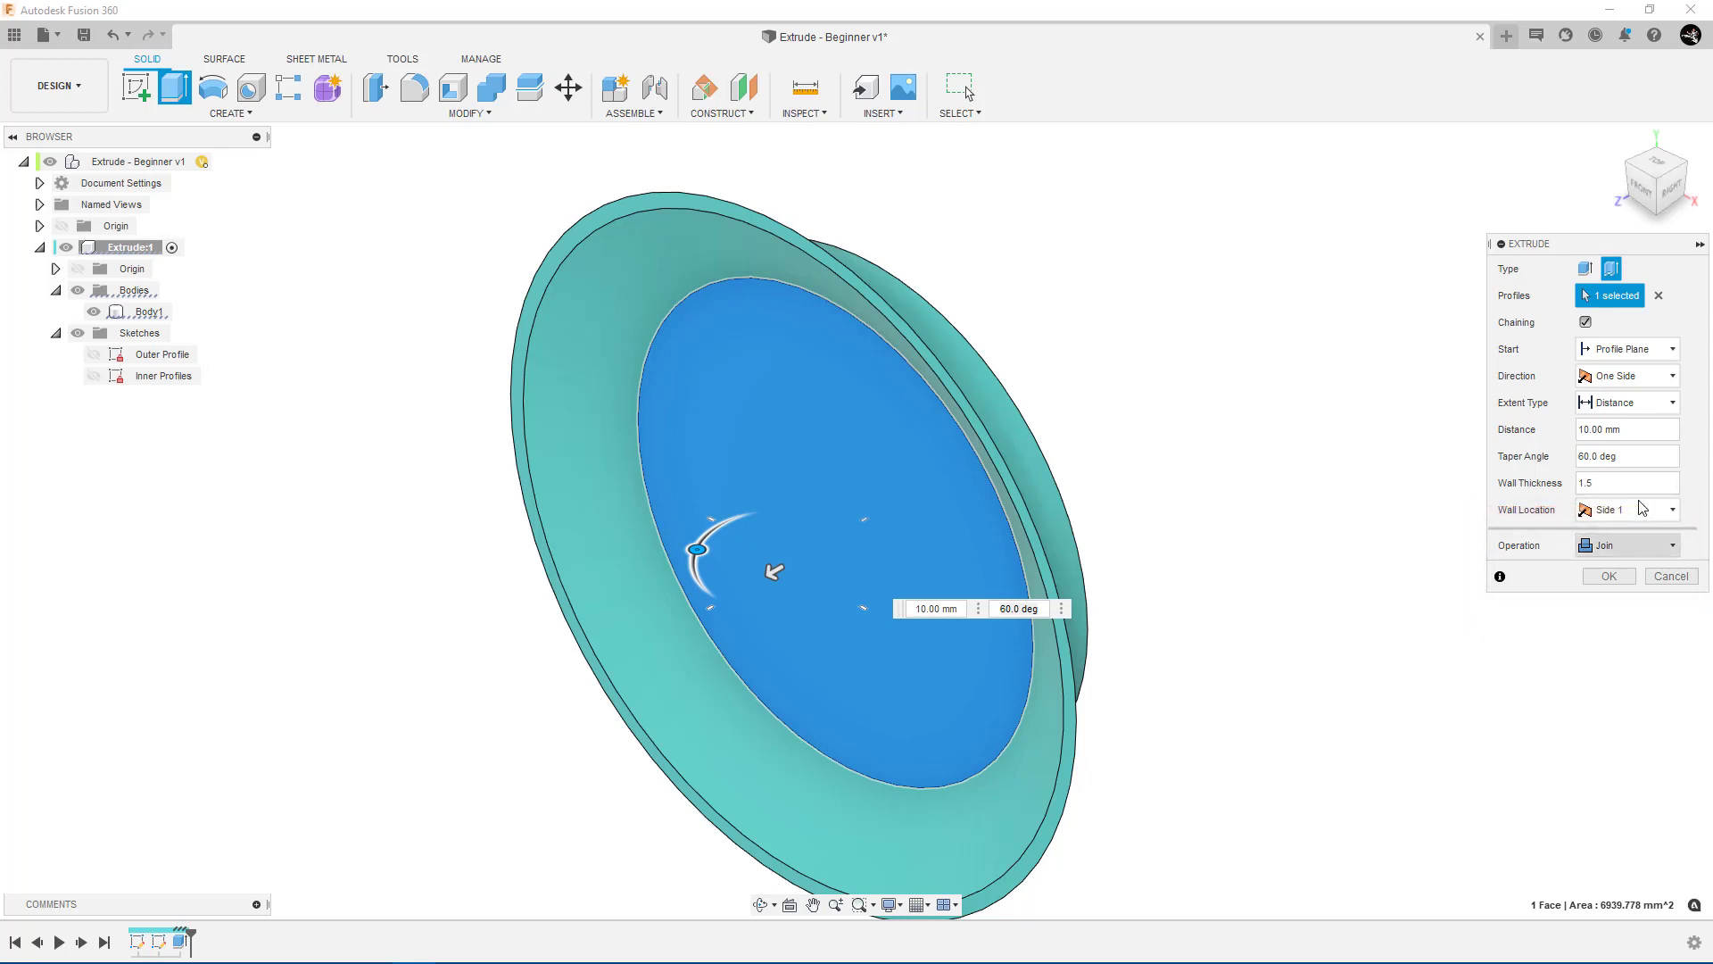
left_click(1609, 576)
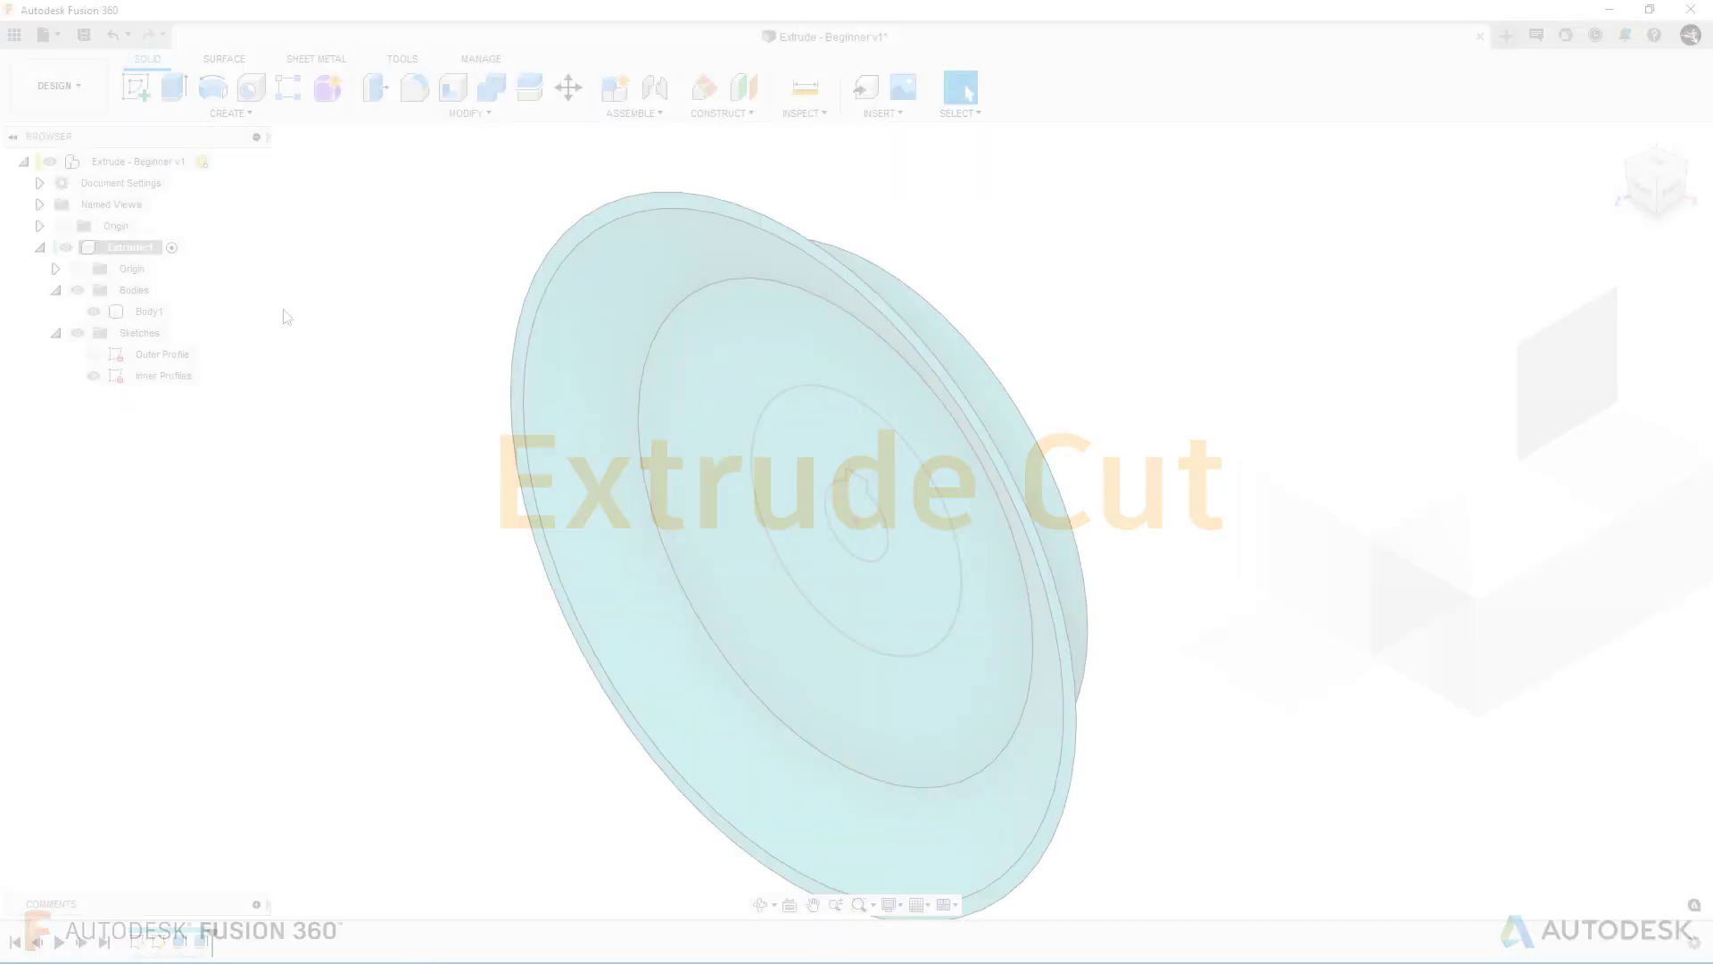
Step: Begin an extrude cut of the keyed bore profile at the disc's center, pulled 45 mm out through the front face
key("e")
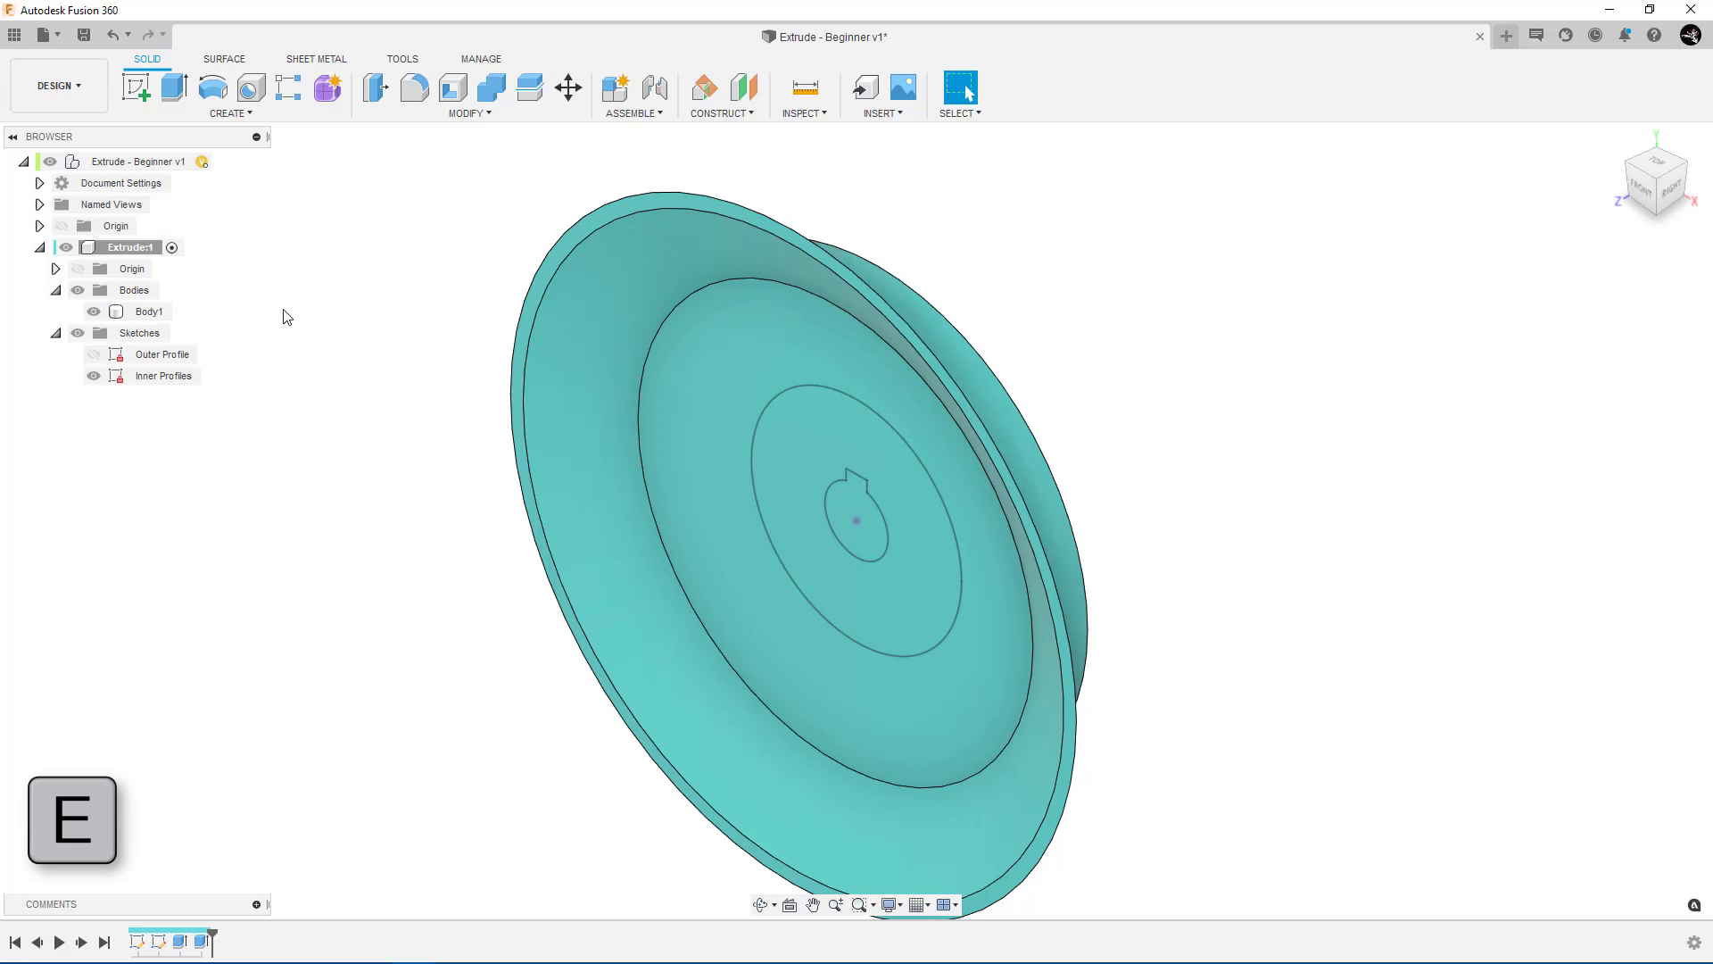
key("e")
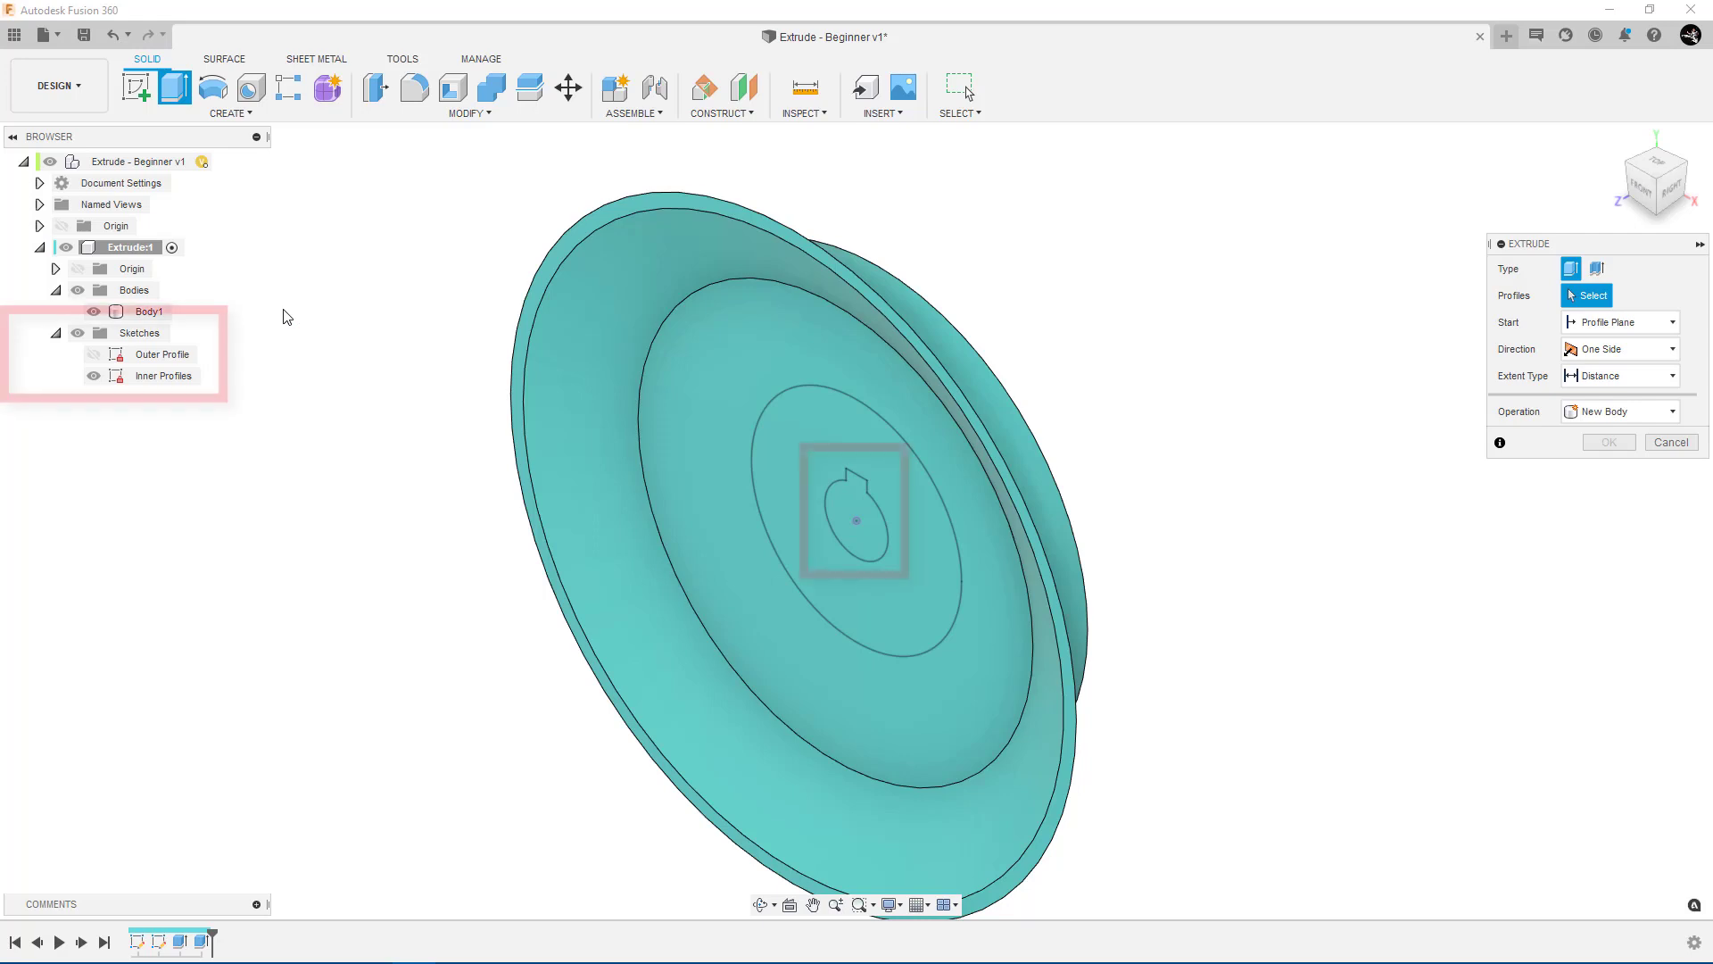
left_click(841, 531)
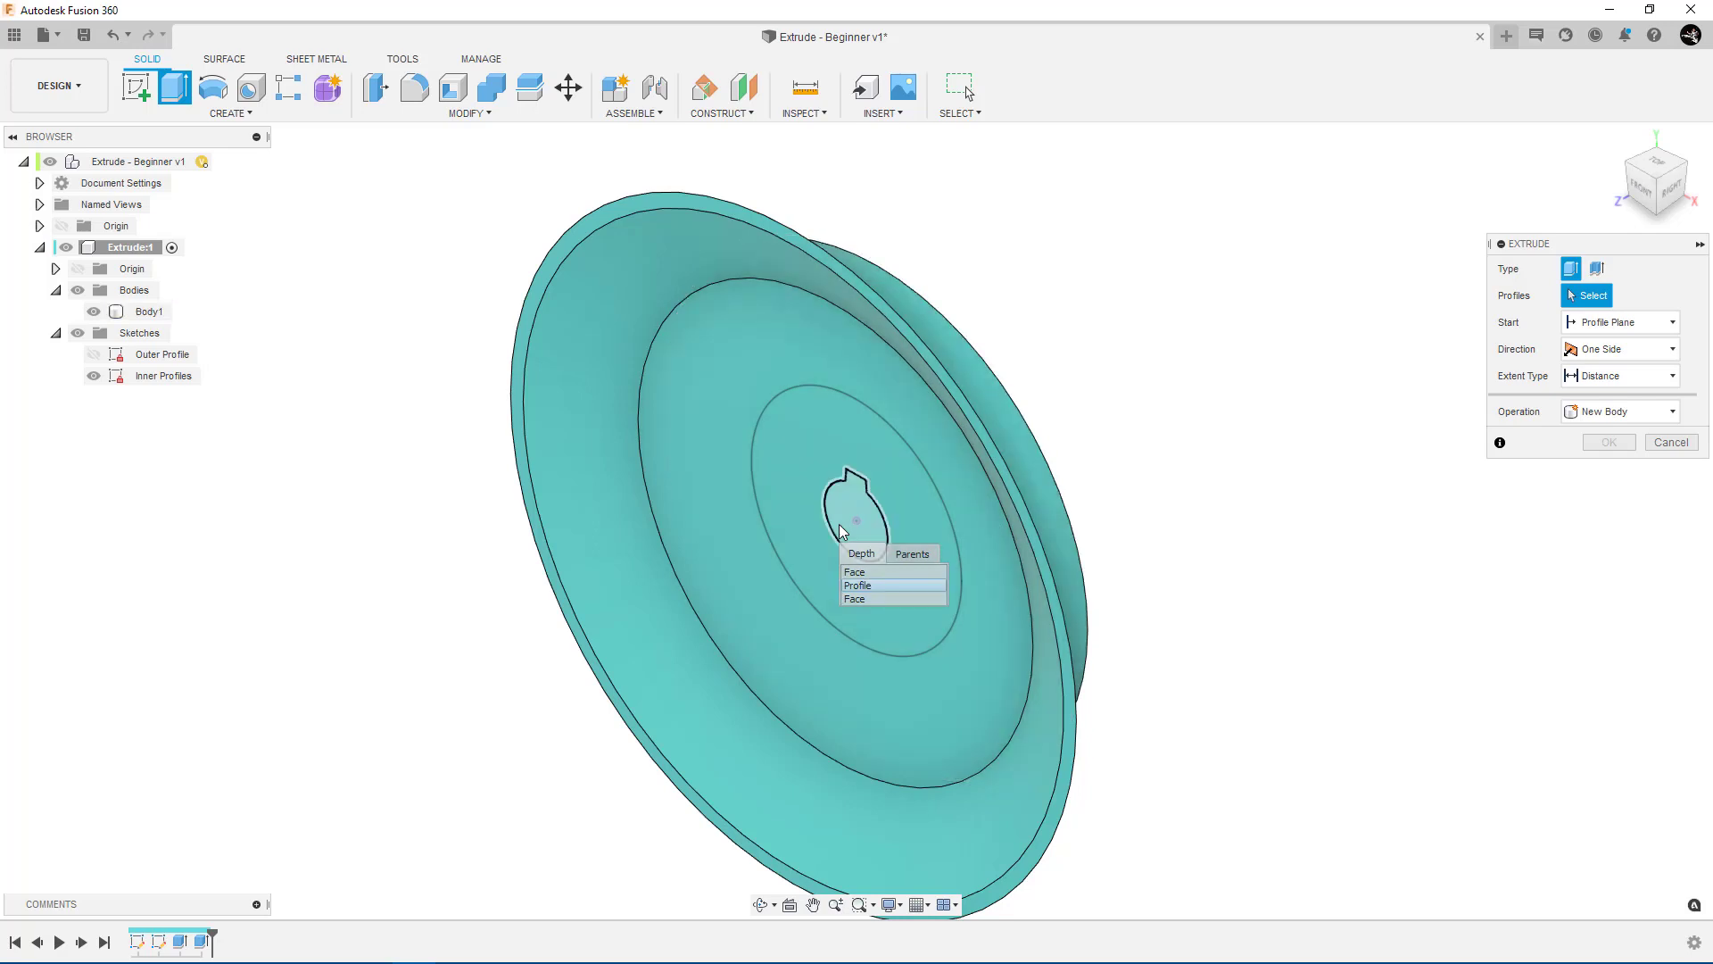
left_click(880, 585)
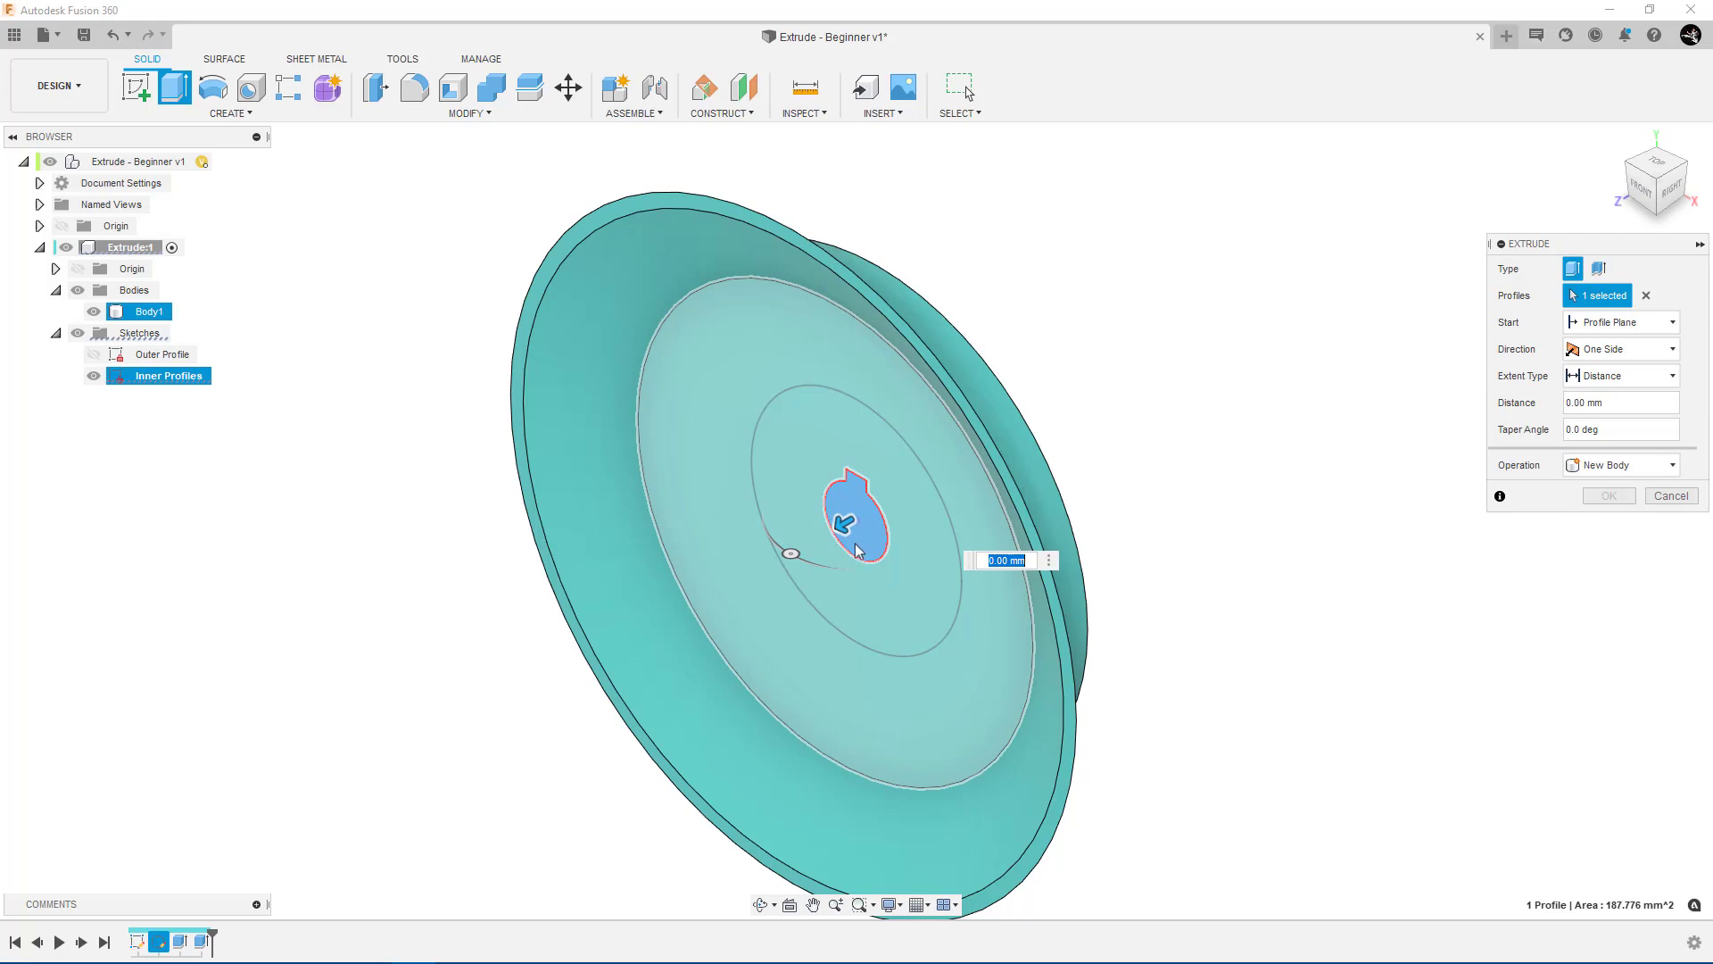
left_click_drag(843, 522, 656, 630)
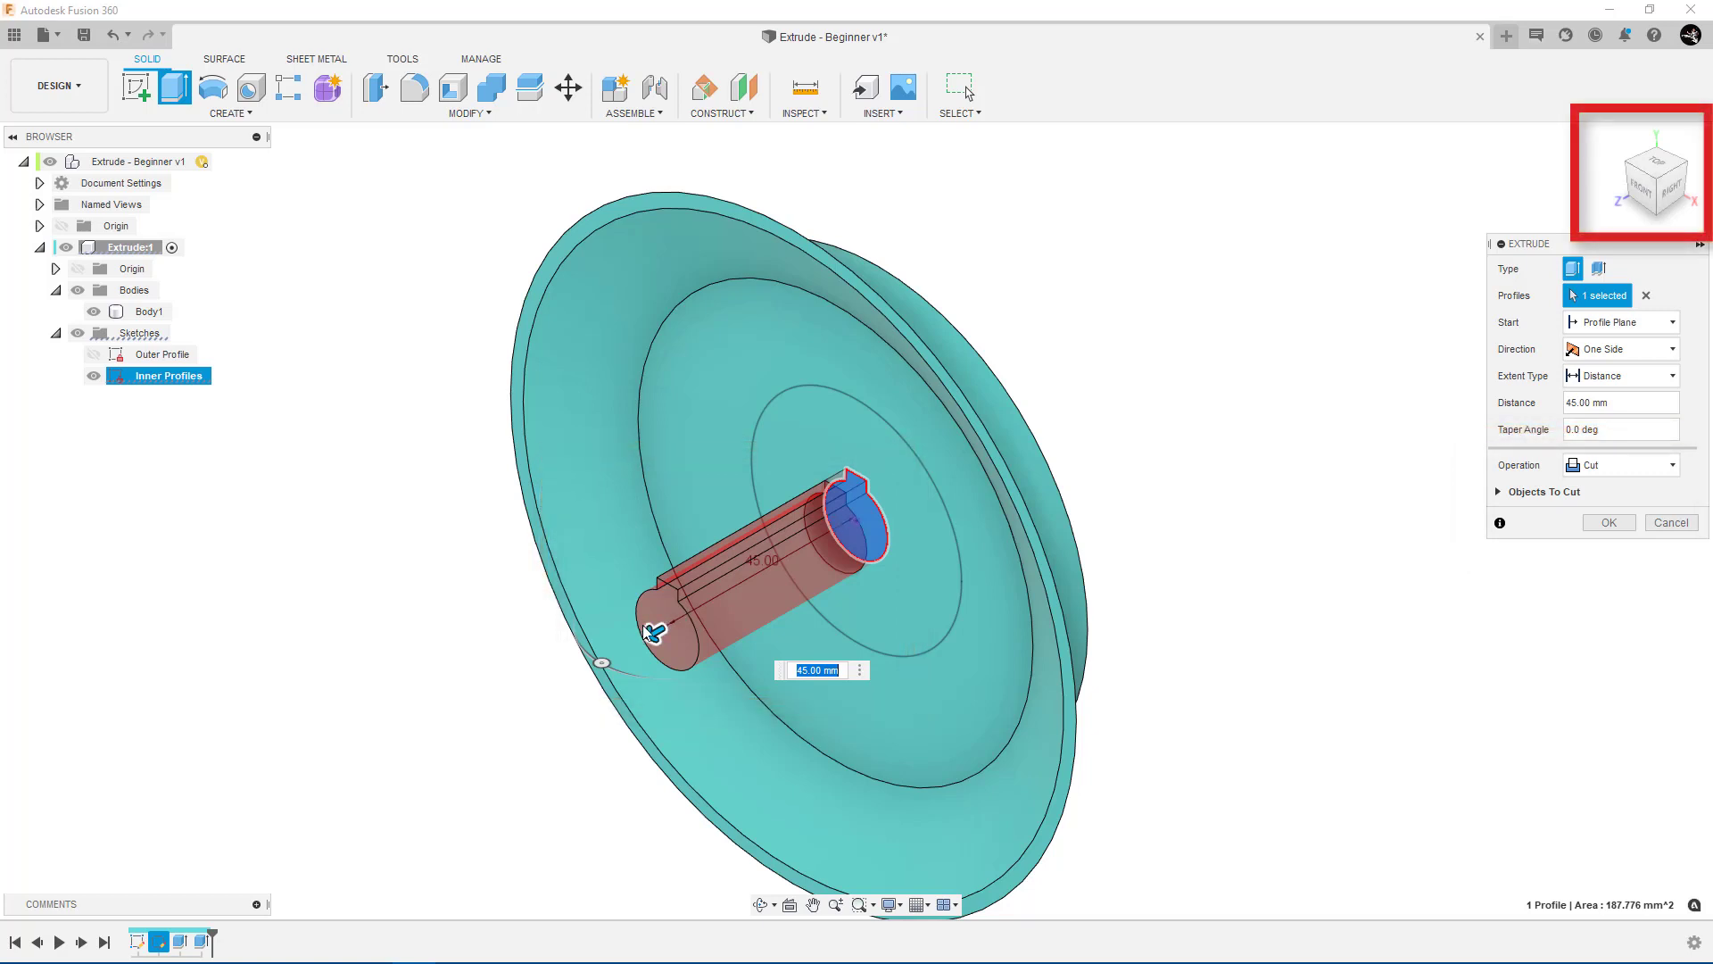
Step: Set the keyed bore cut's extent to All with a Symmetric direction, check it from several sides, and apply the cut
left_click(1676, 192)
left_click(1674, 195)
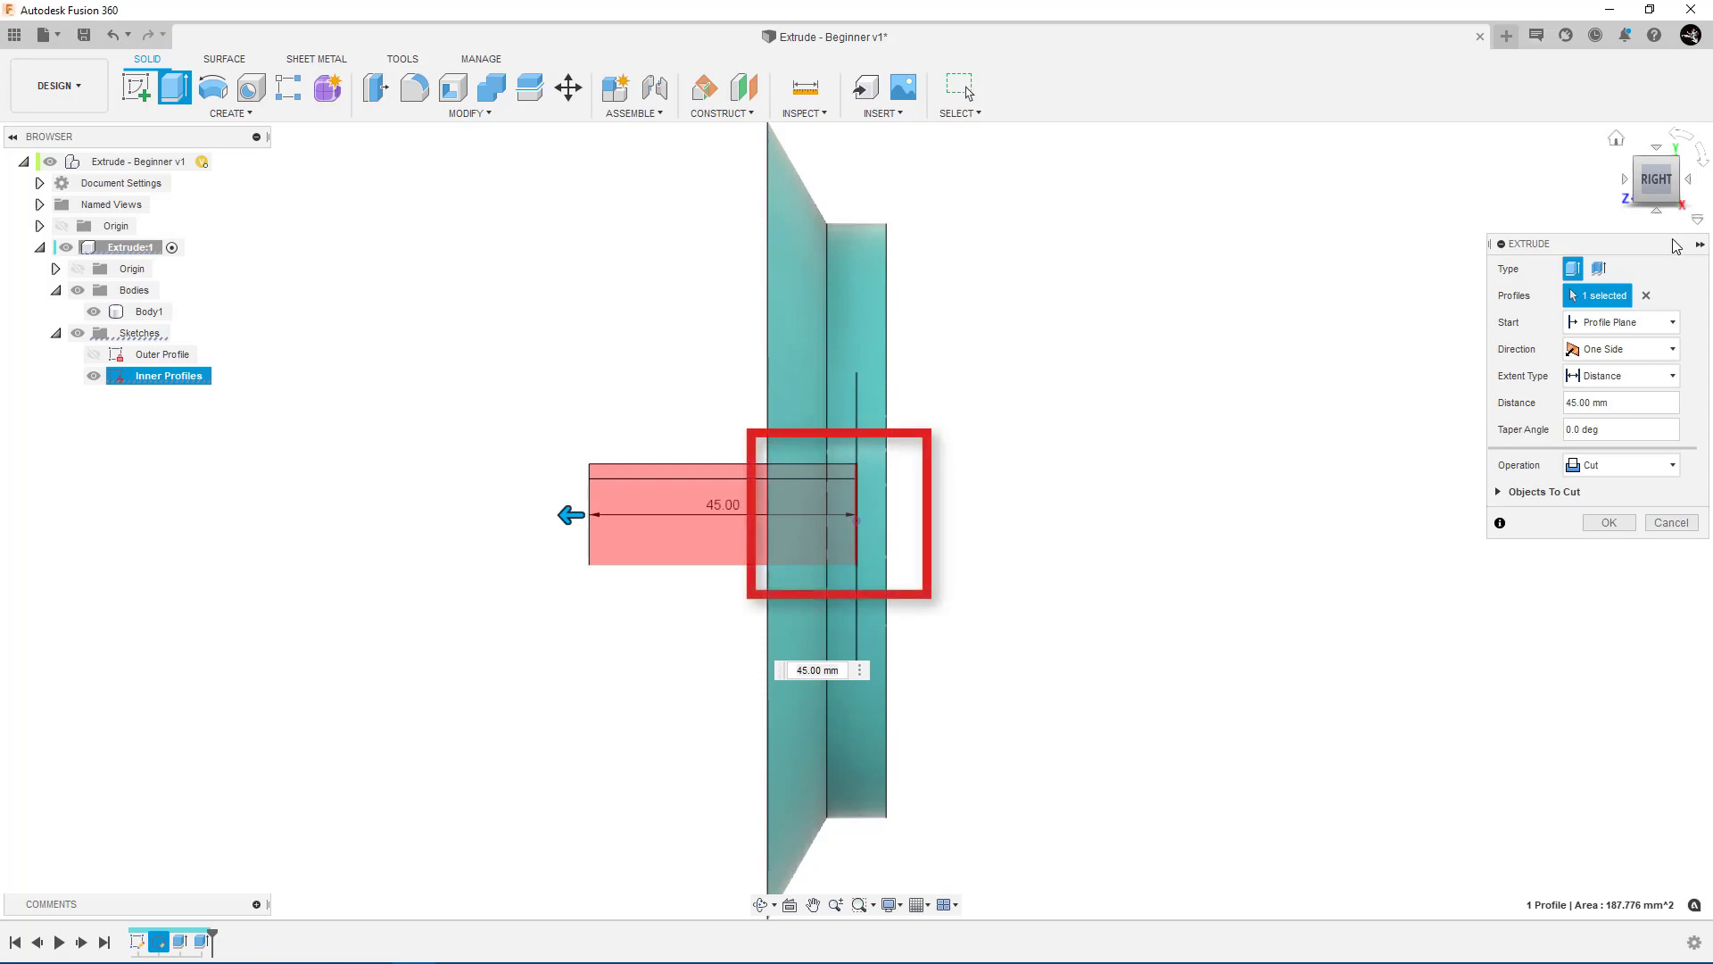
left_click(1673, 376)
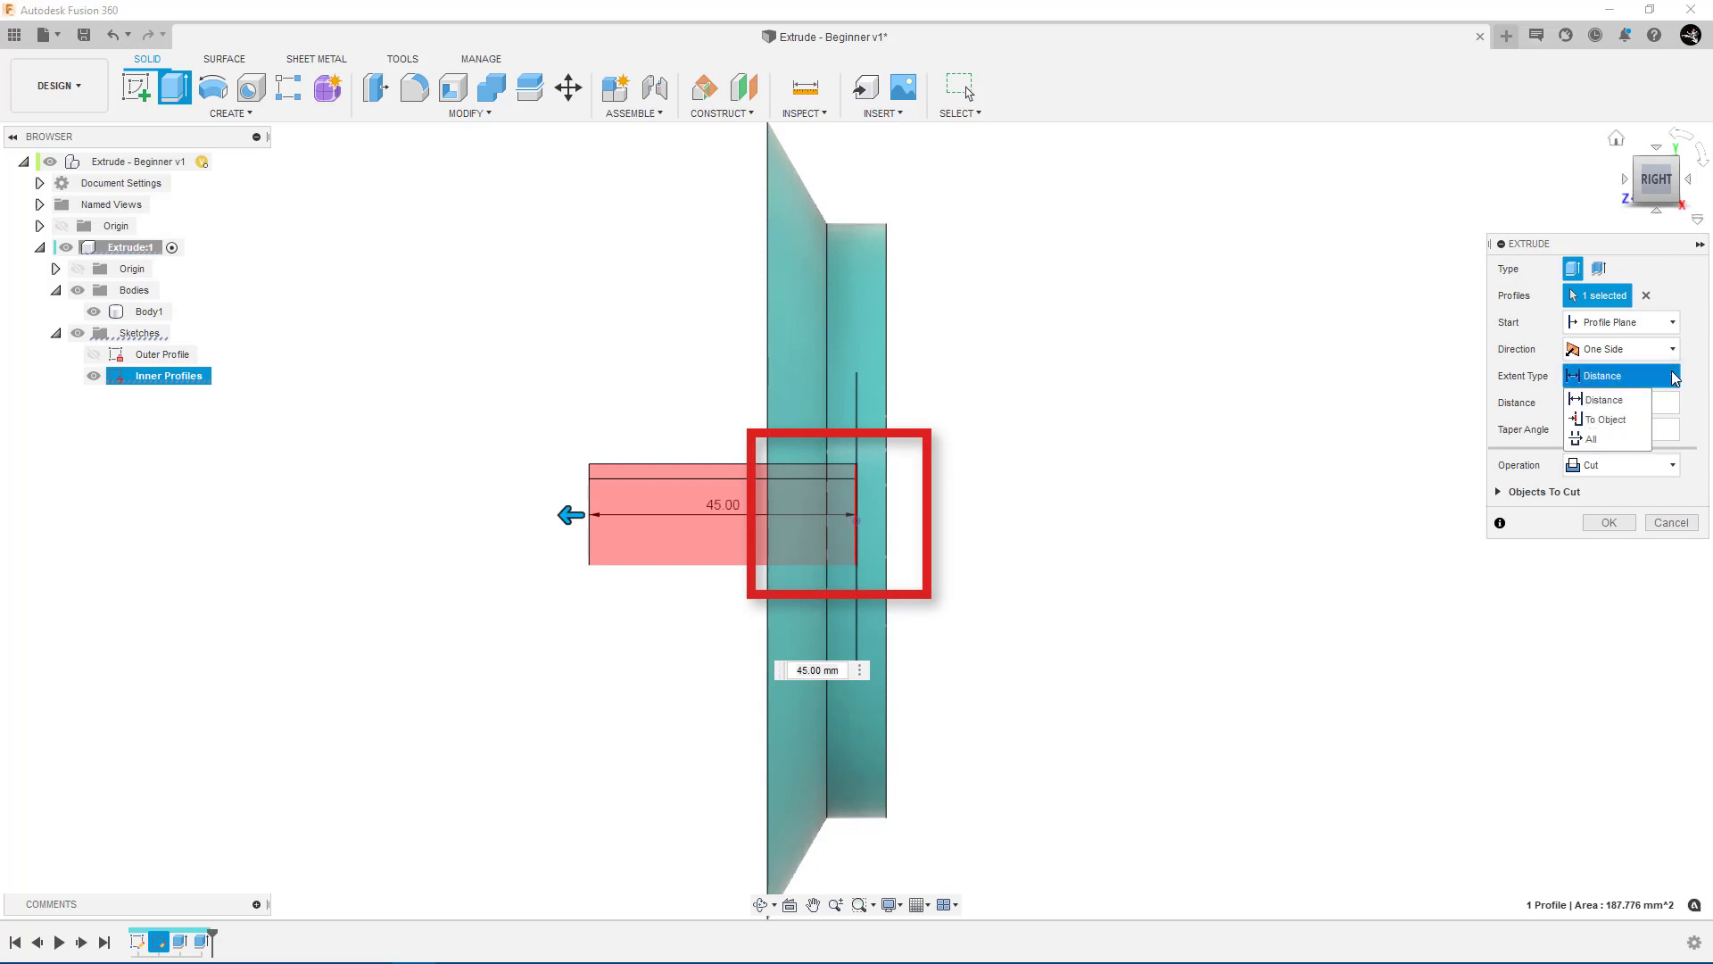
left_click(1633, 440)
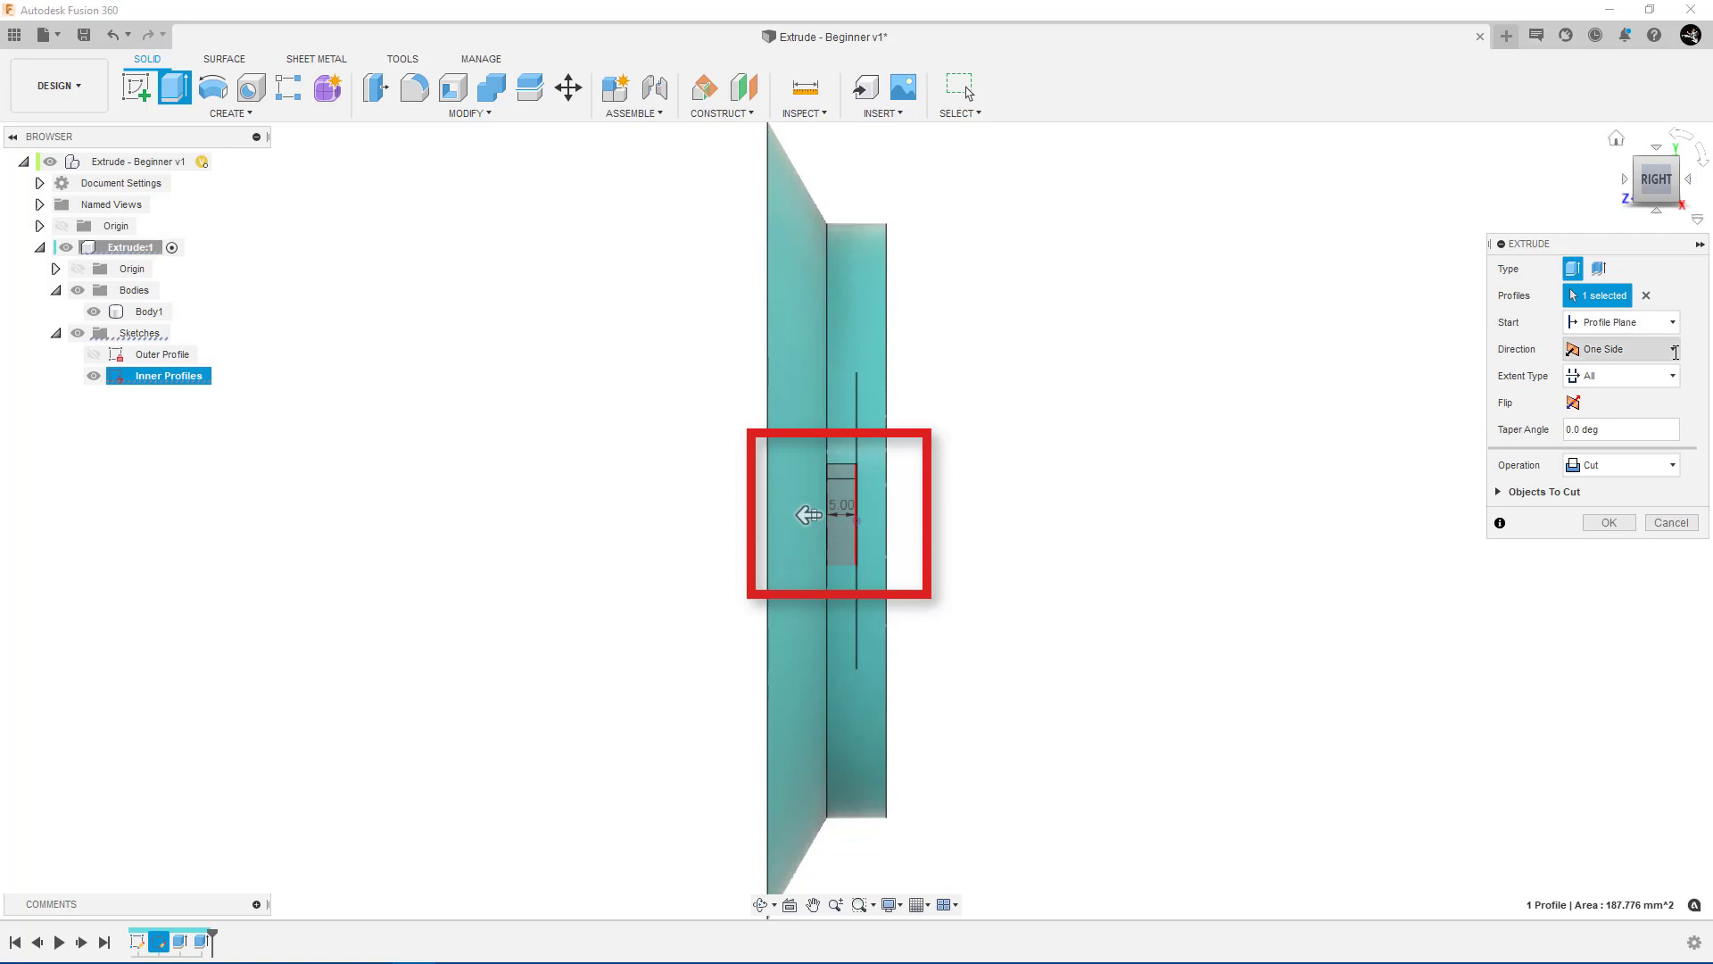
left_click(1674, 350)
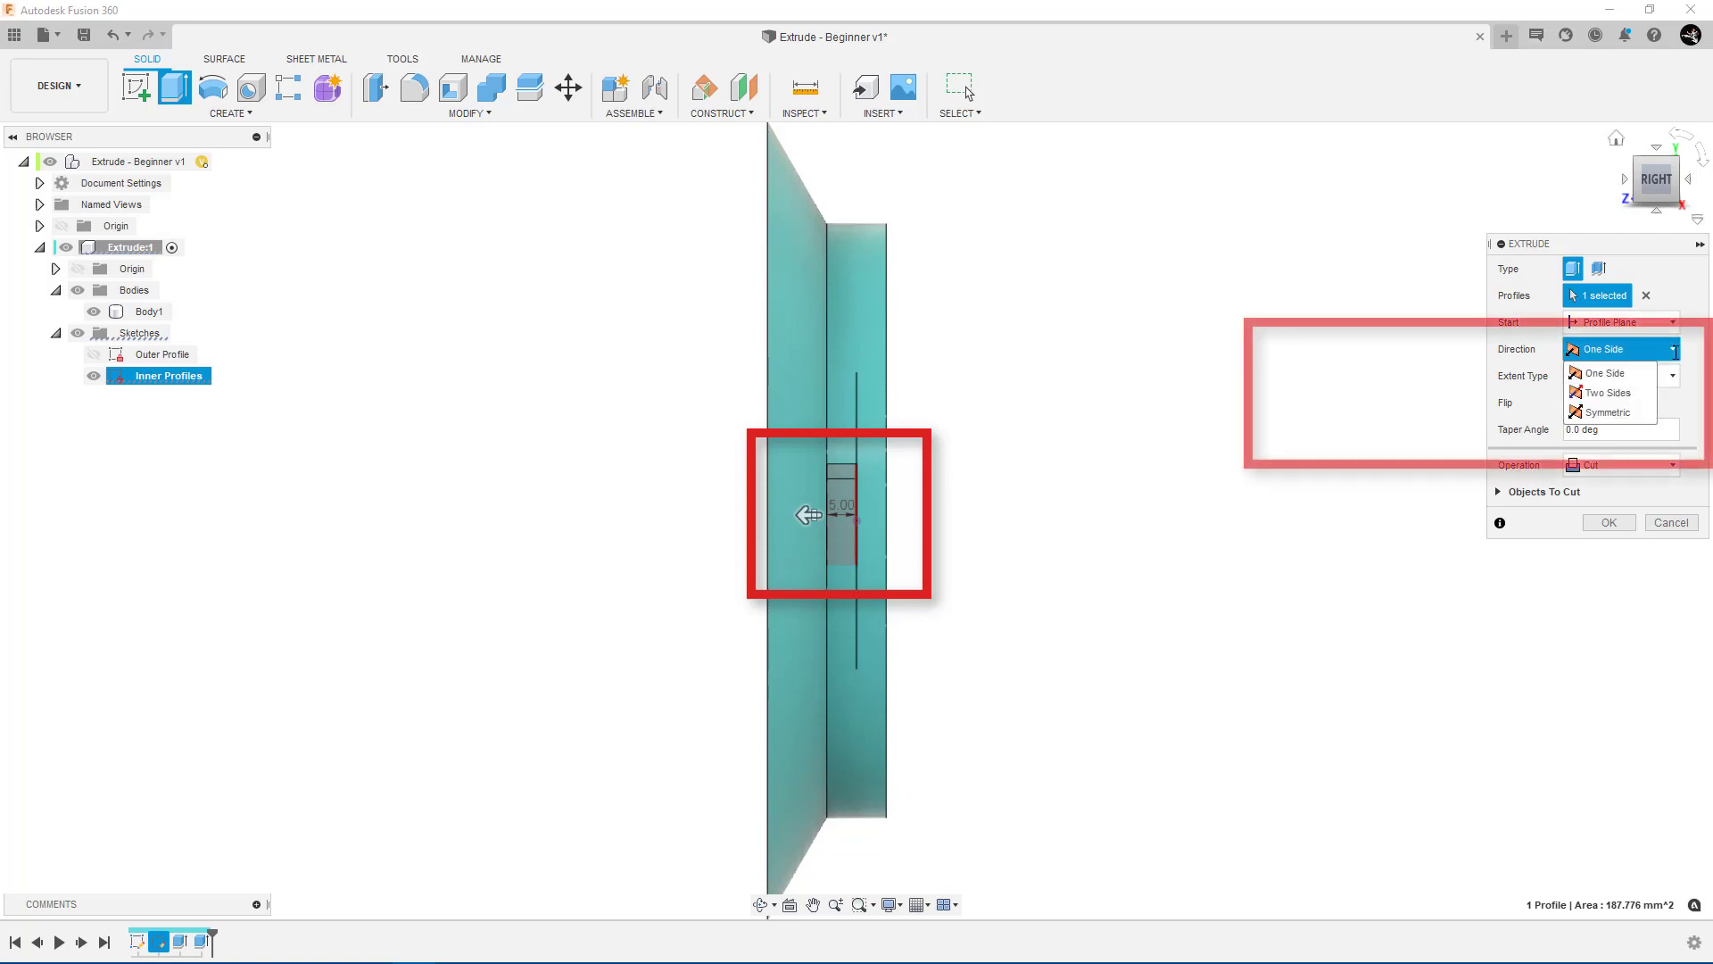
left_click(1637, 413)
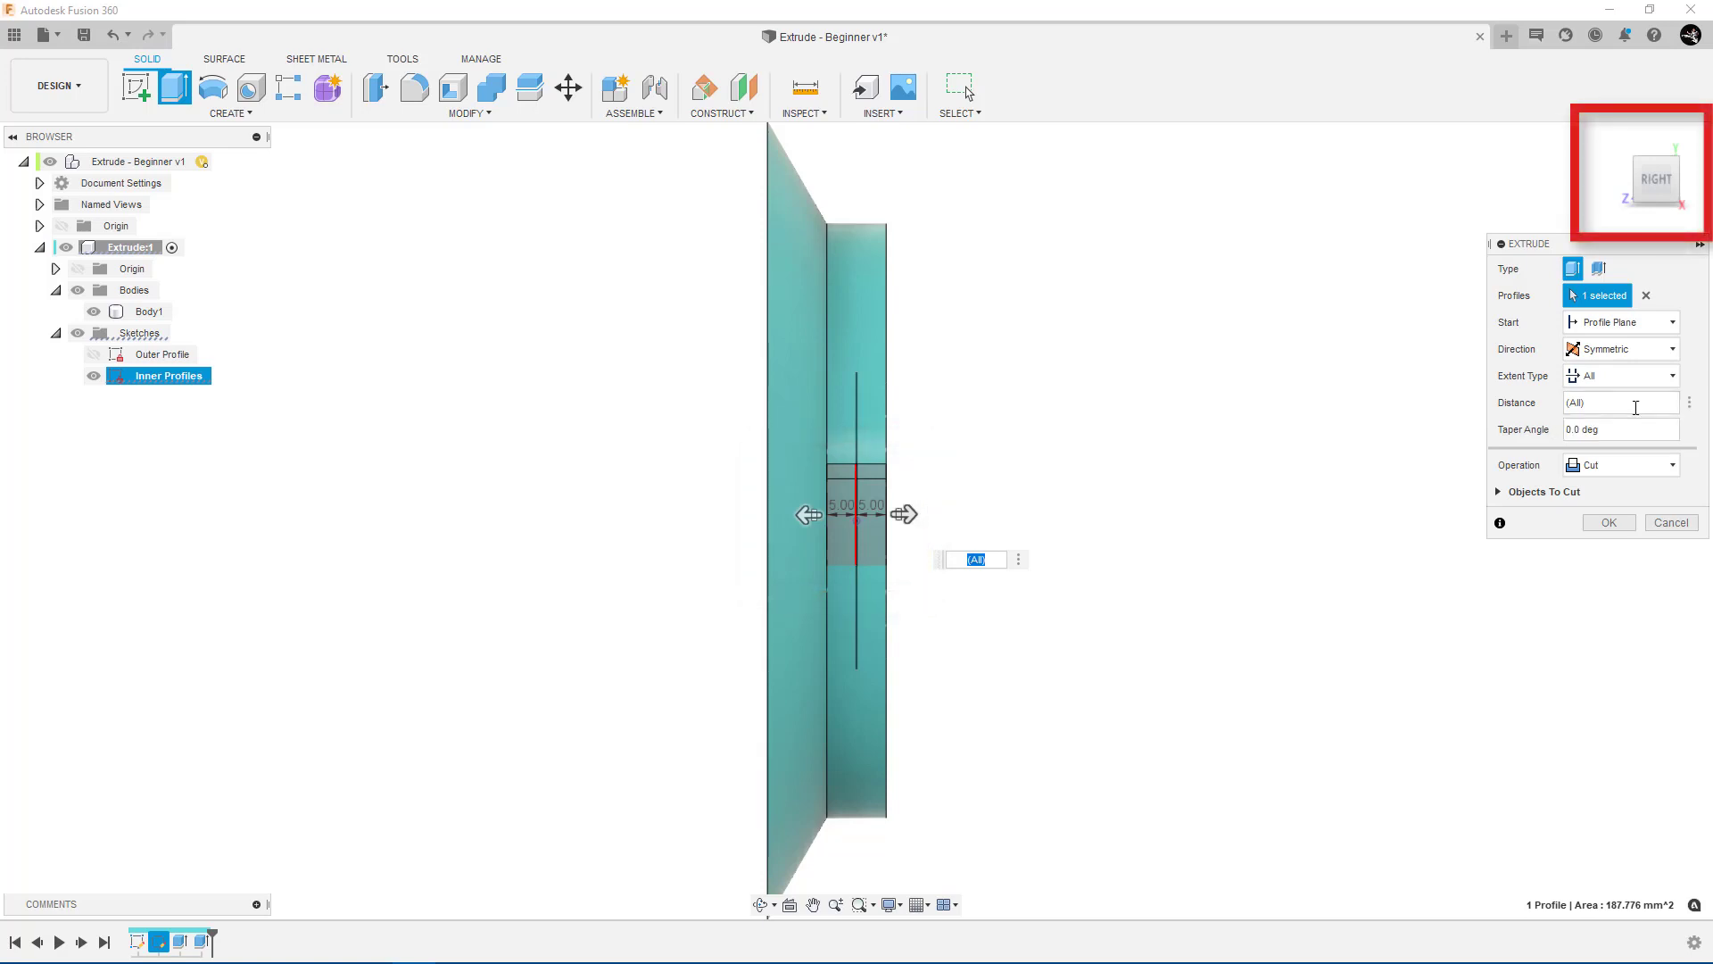
mouse_move(1689, 183)
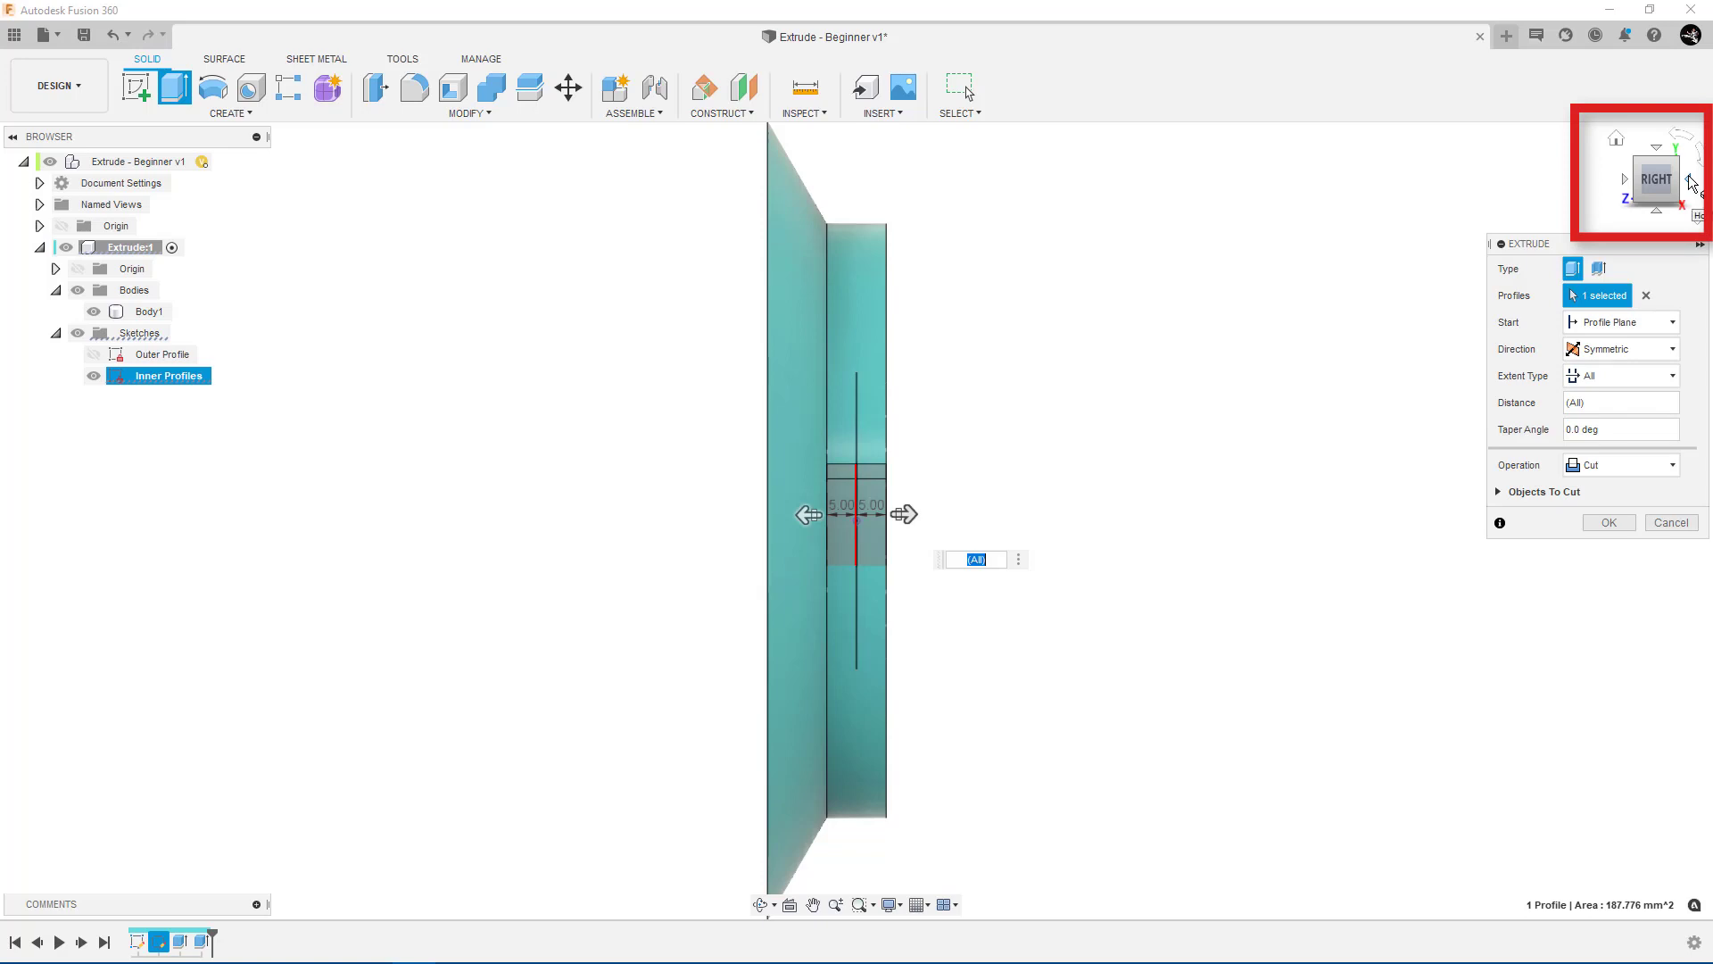
left_click(1691, 183)
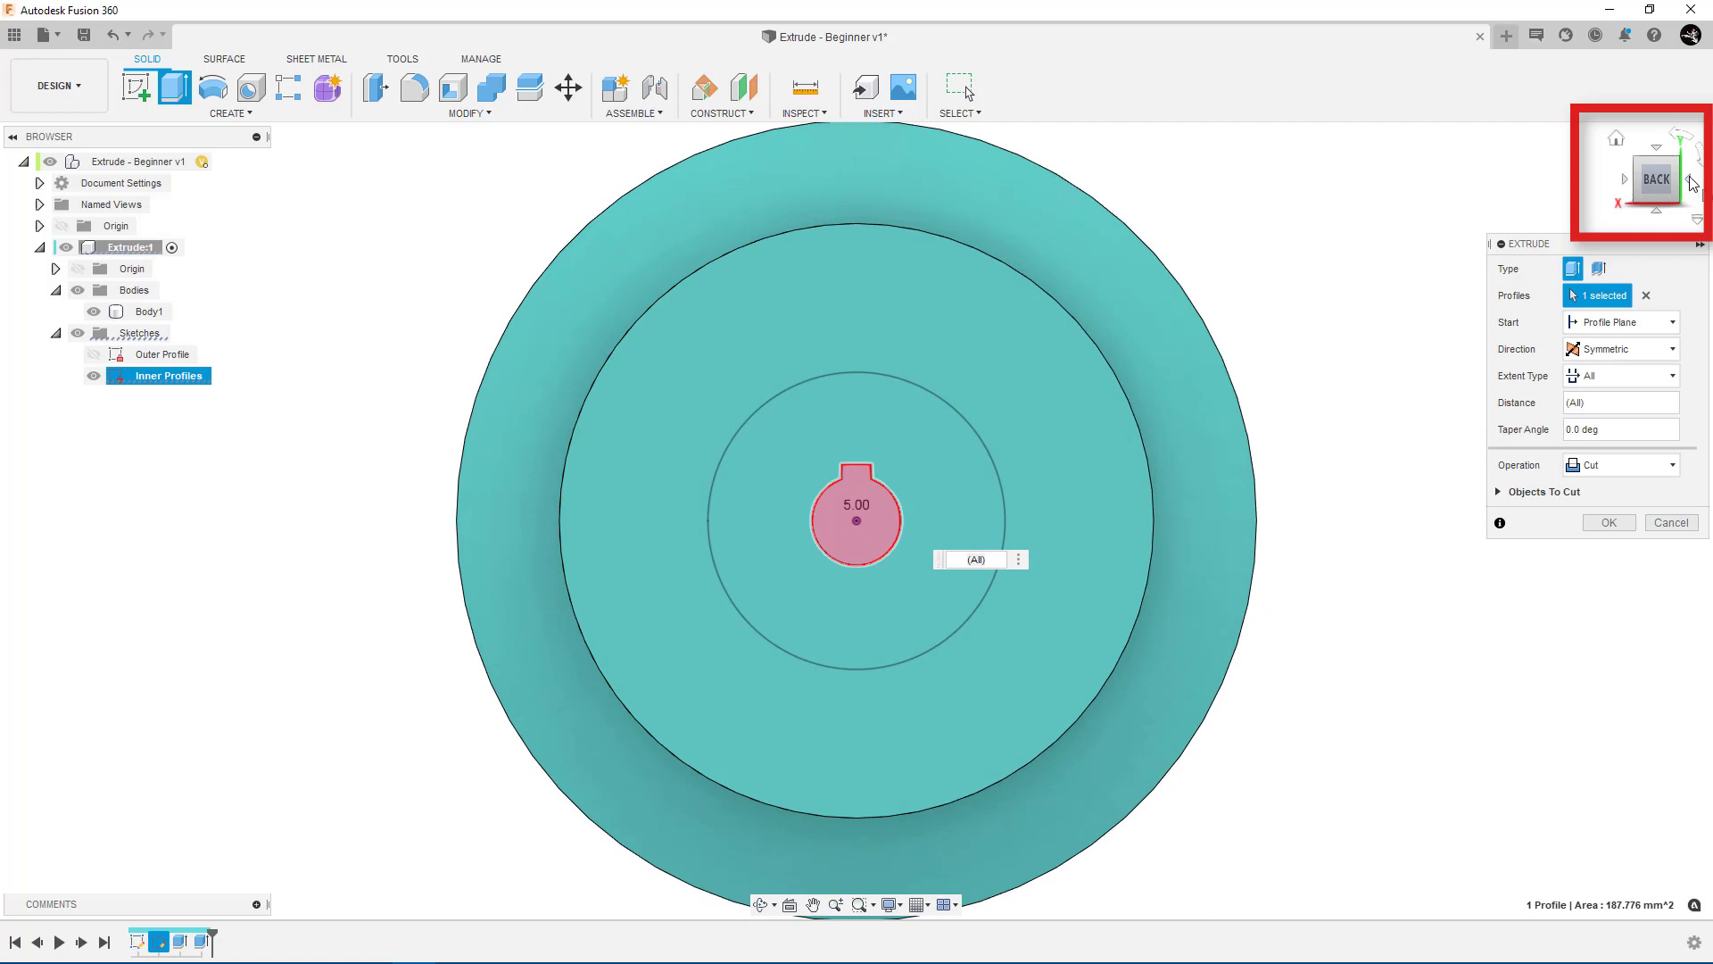
left_click(1662, 154)
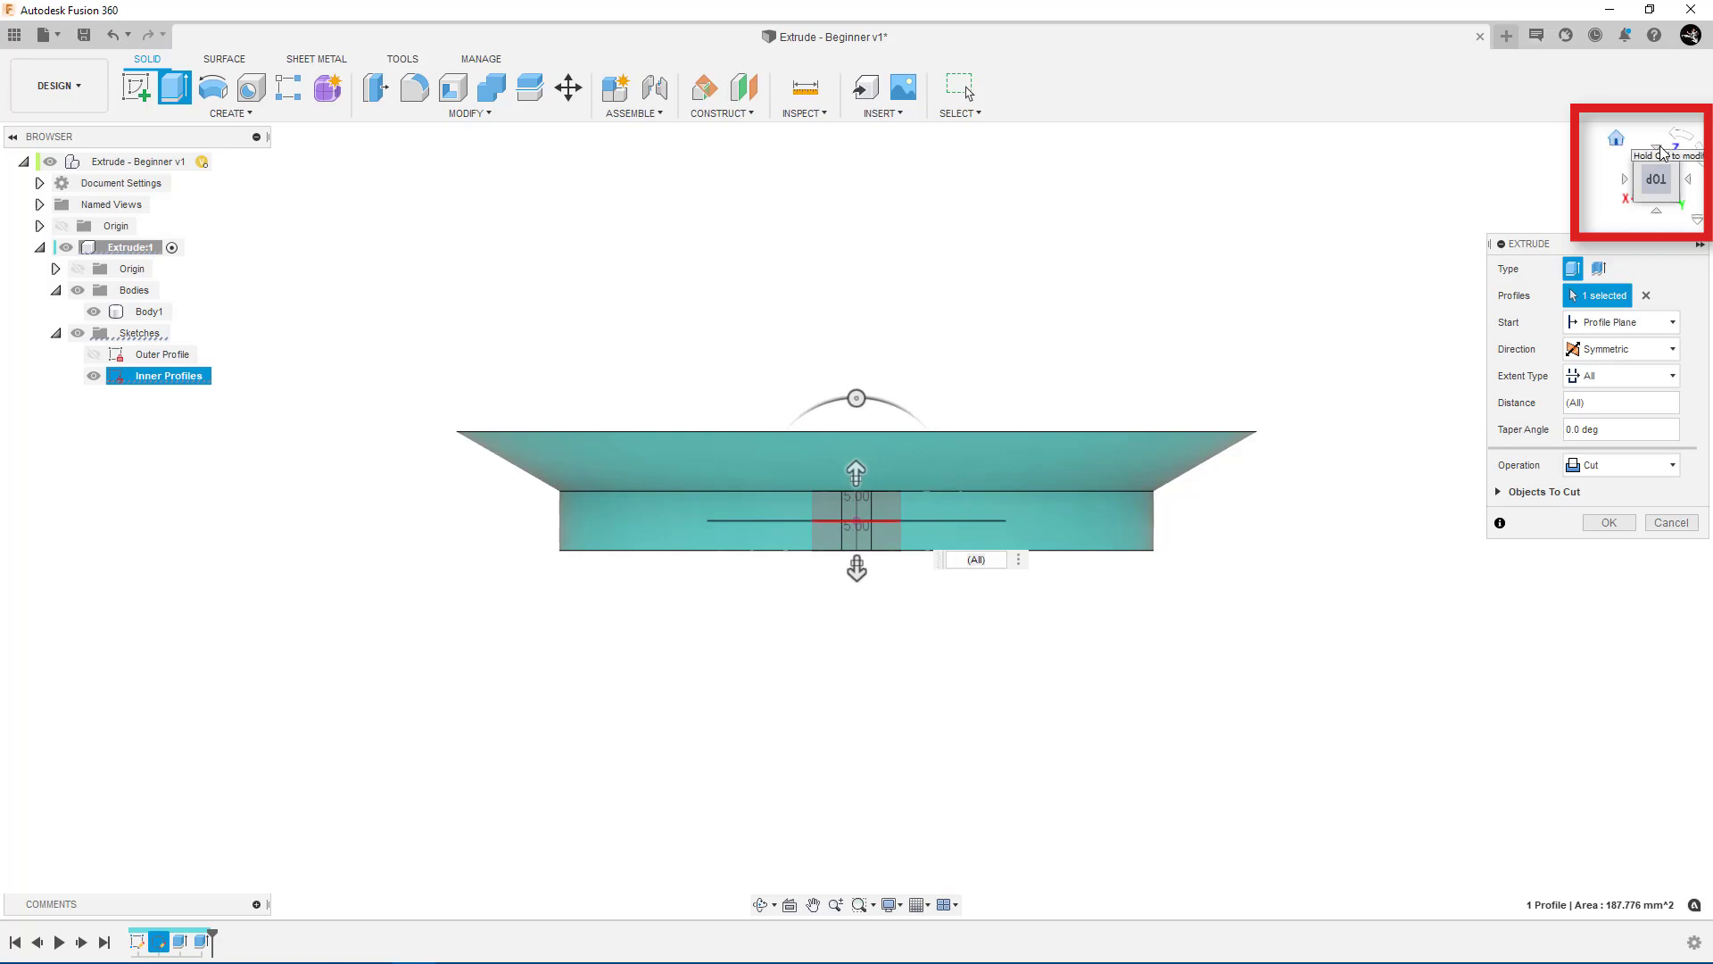
left_click(1618, 140)
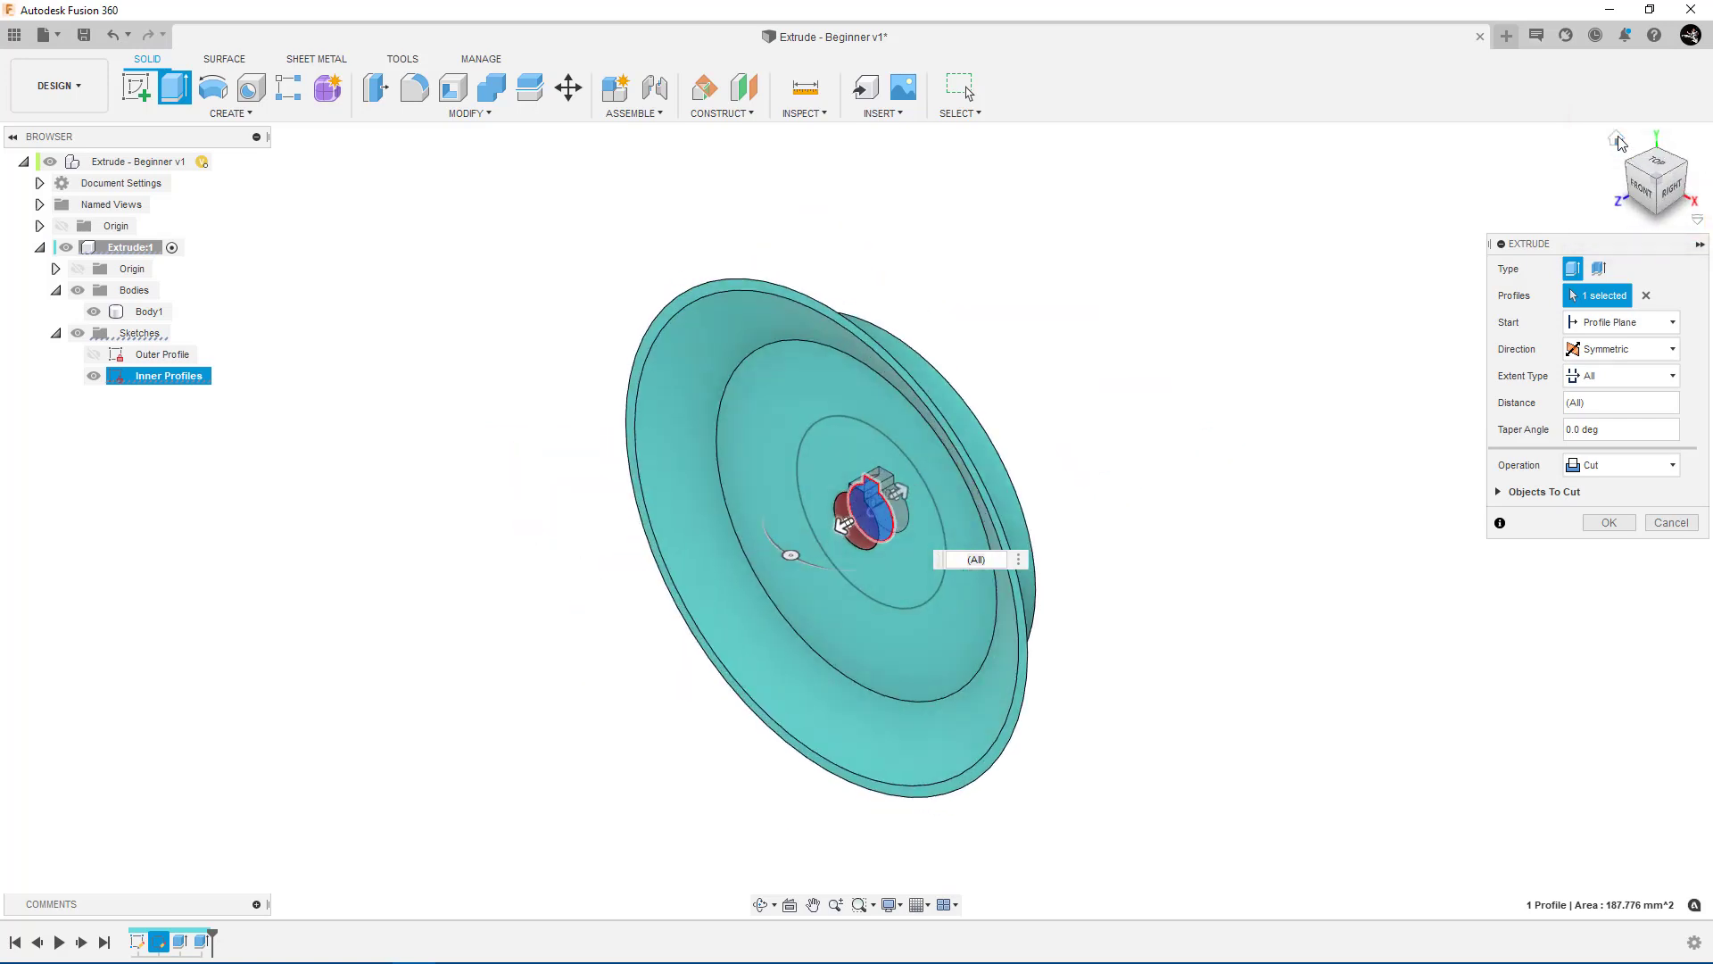
left_click(1609, 523)
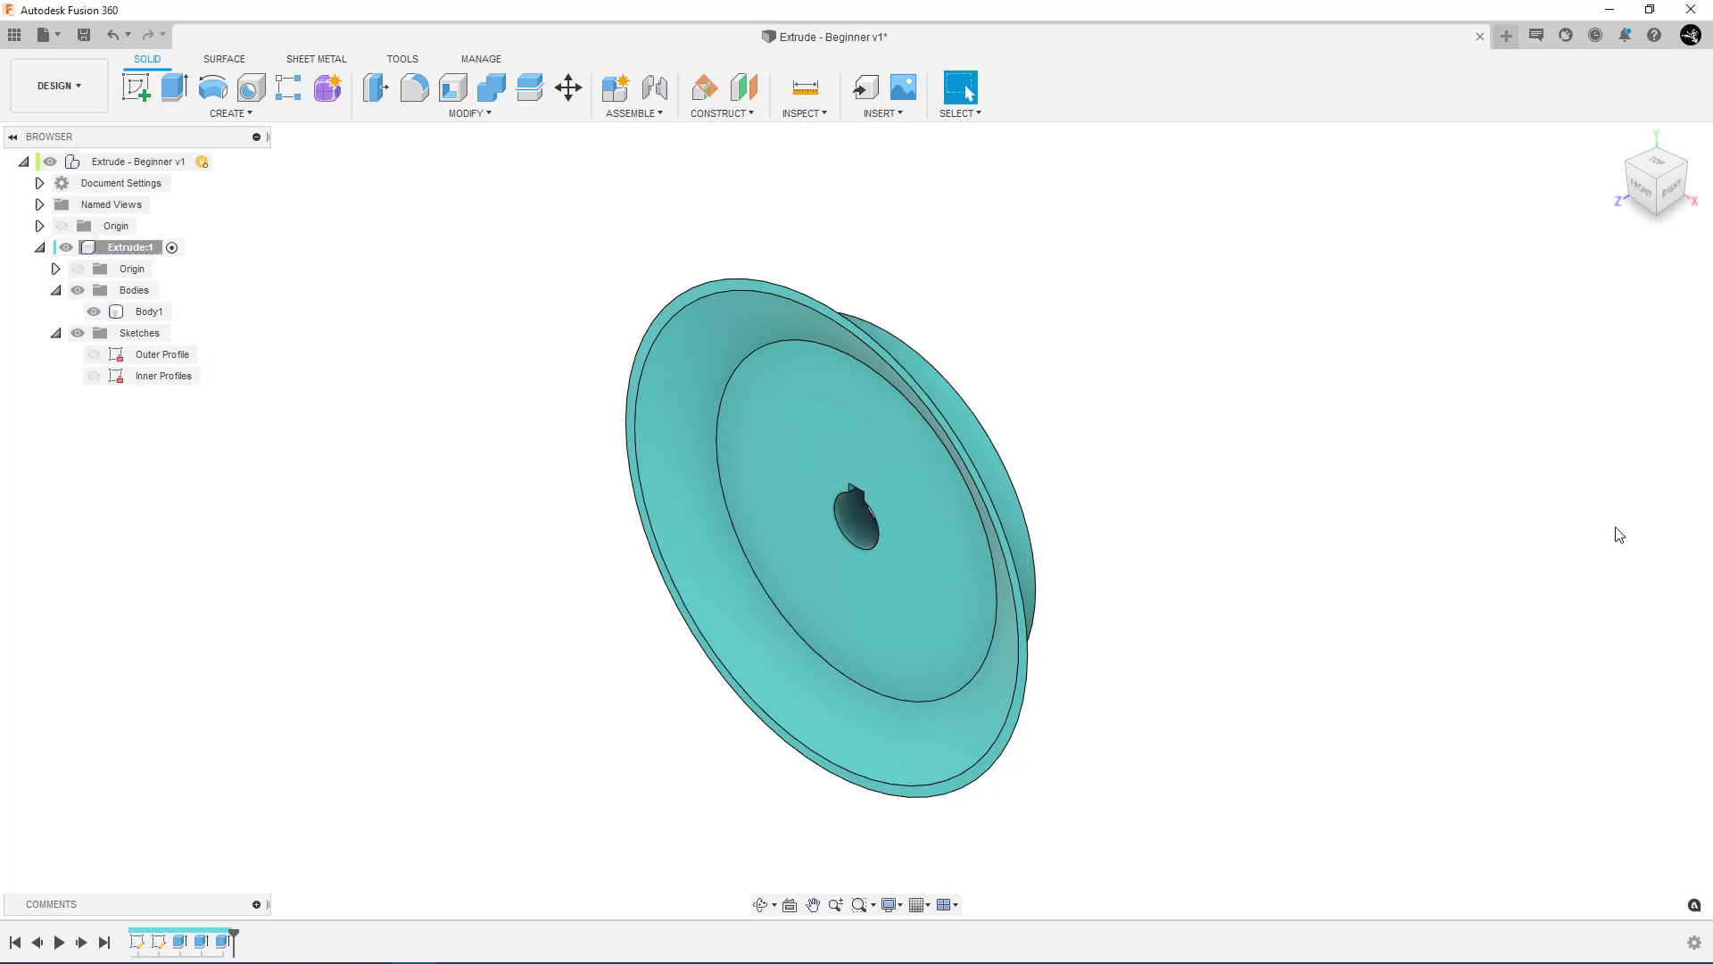